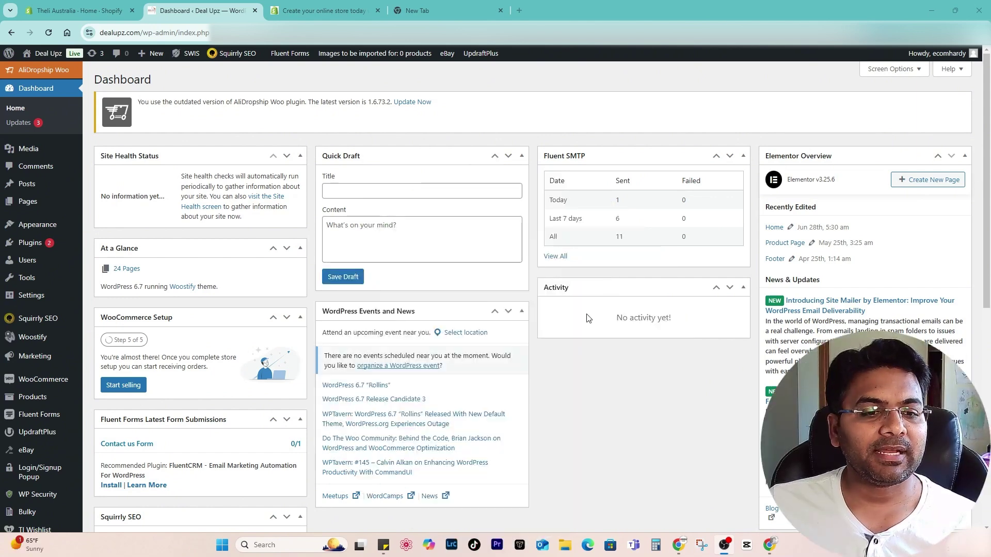
- Search plugins for 'woo to shopify', then install and activate W2S – Migrate WooCommerce to Shopify
{"action": "mouse_move", "coordinate": [32, 247]}
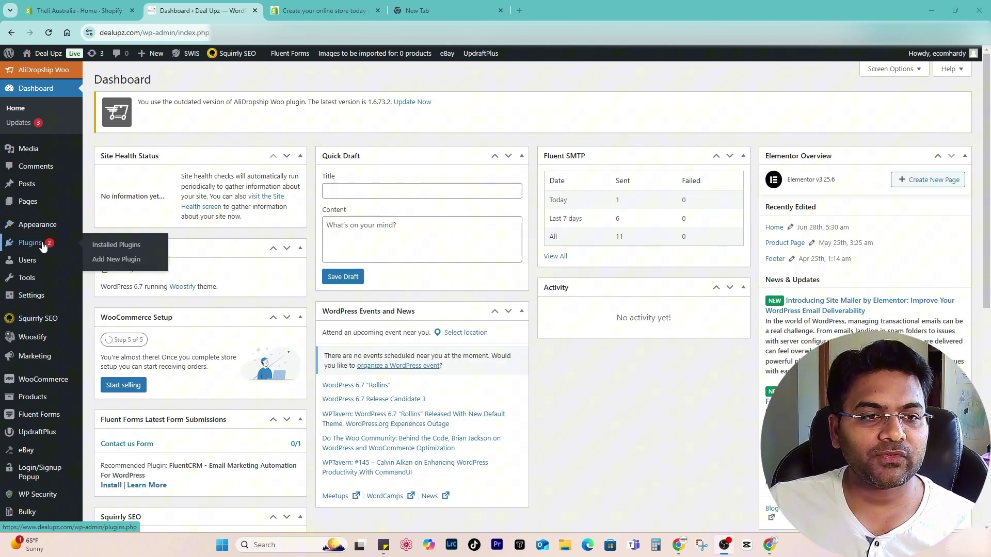
{"action": "left_click", "coordinate": [112, 260]}
{"action": "left_click", "coordinate": [839, 156]}
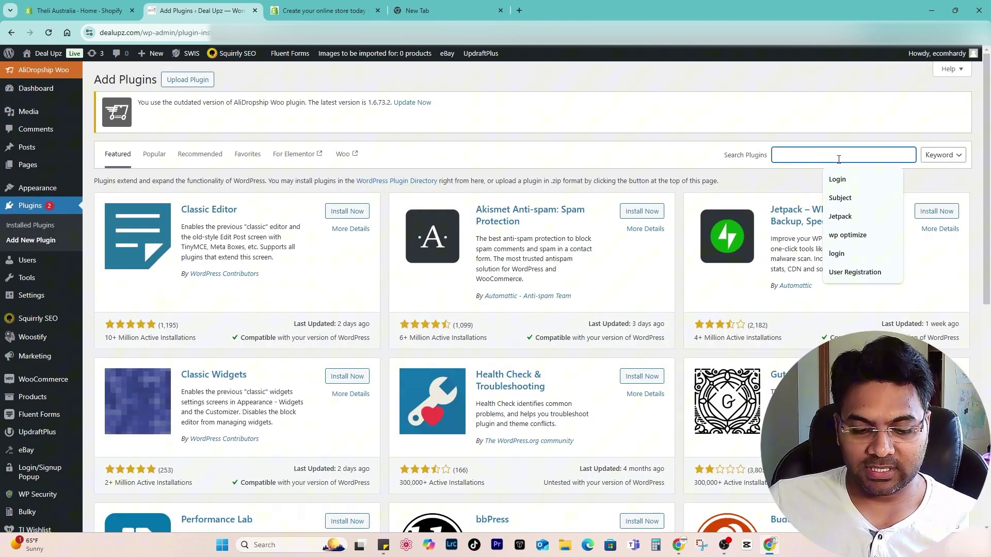
{"action": "type", "text": "woo to"}
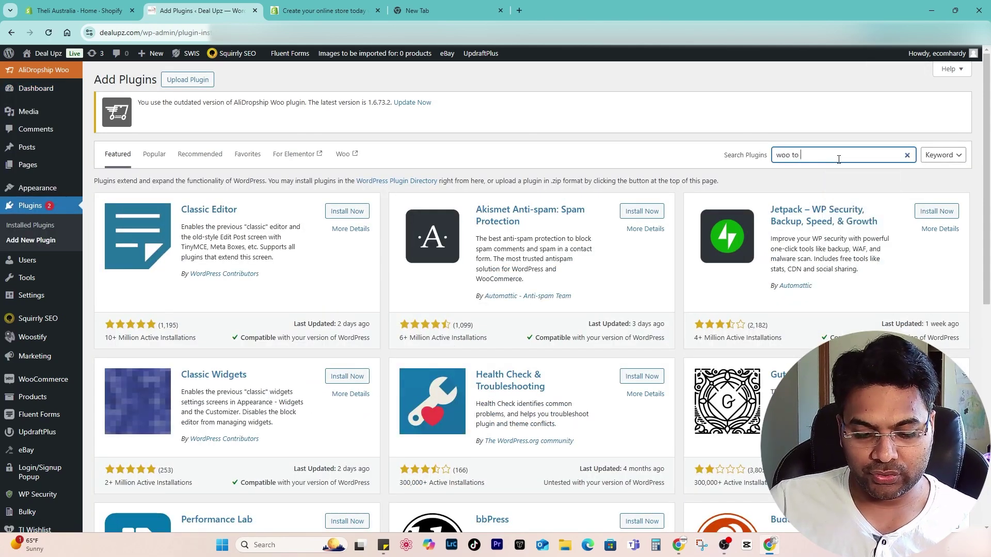
{"action": "type", "text": " shopify"}
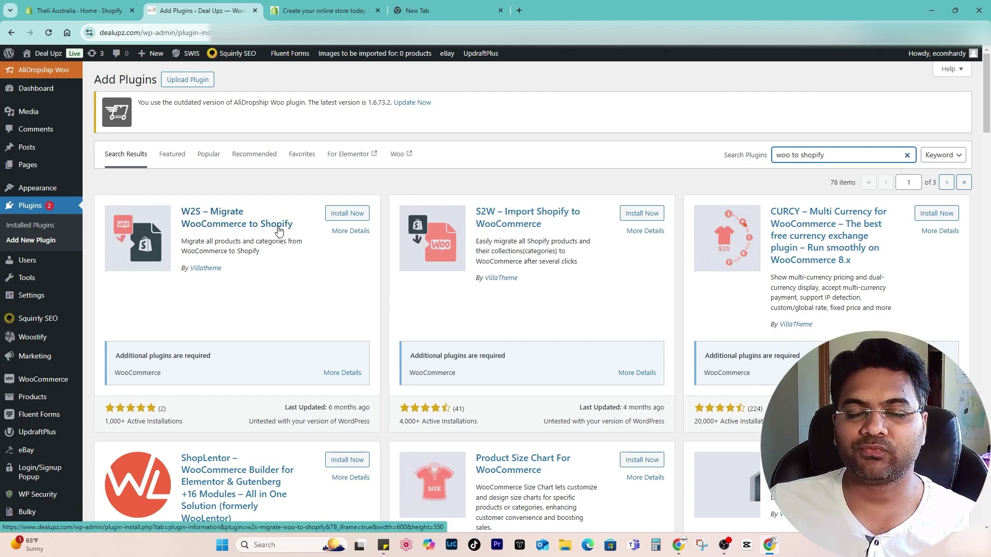
{"action": "left_click", "coordinate": [356, 213]}
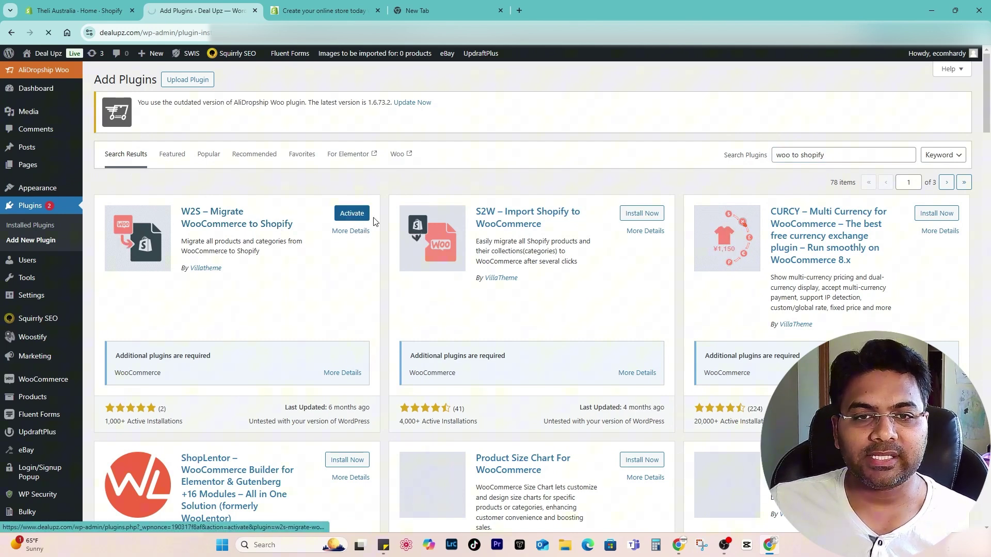
{"action": "left_click", "coordinate": [362, 215]}
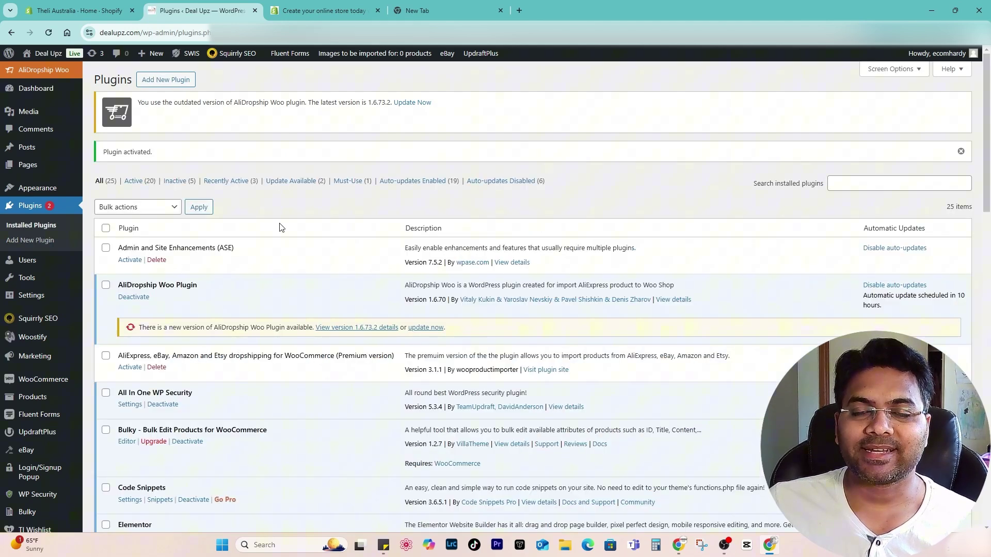
- Switch to the Shopify free-trial page and highlight its $1/month price
{"action": "left_click", "coordinate": [345, 8]}
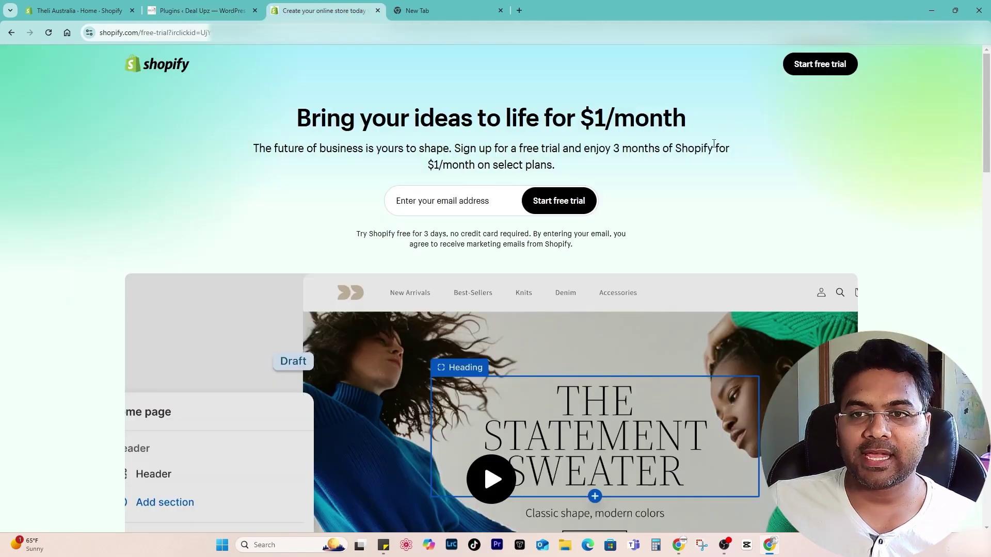
{"action": "left_click_drag", "start_coordinate": [604, 118], "coordinate": [578, 119]}
{"action": "left_click", "coordinate": [608, 118]}
- Load the ecomhardy.com/shopify referral link in a new tab, then close the duplicate tab
{"action": "left_click", "coordinate": [424, 10]}
{"action": "left_click", "coordinate": [202, 33]}
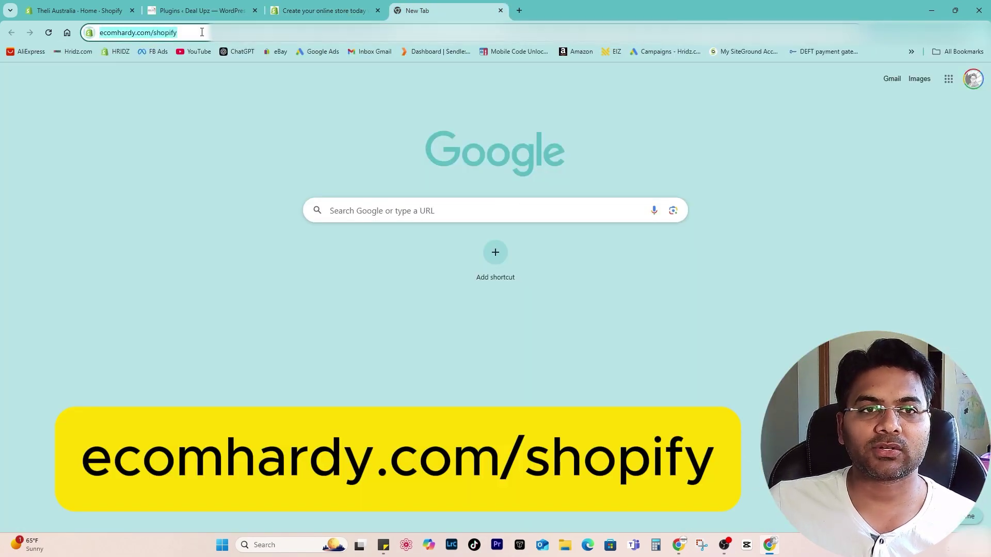
{"action": "key", "text": "Return"}
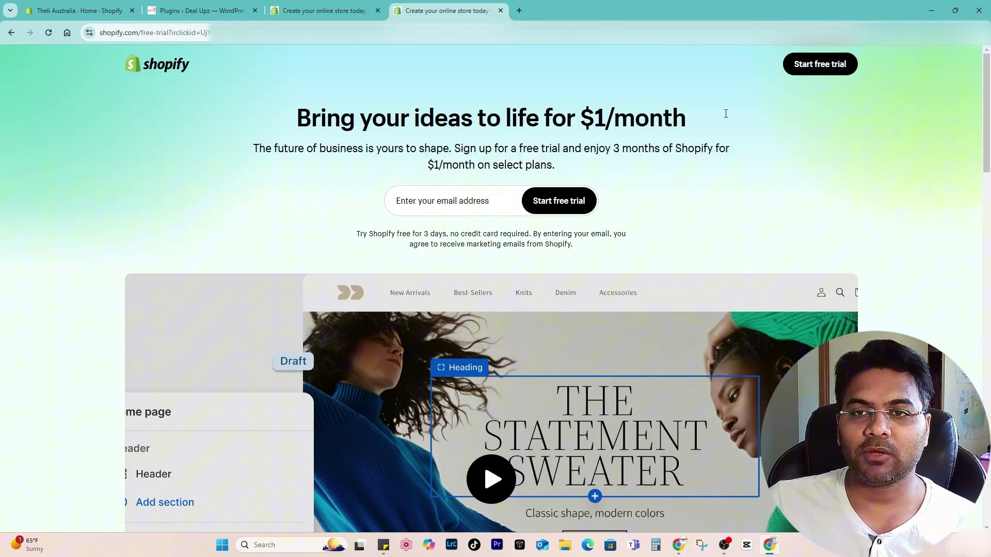
{"action": "left_click_drag", "start_coordinate": [580, 119], "coordinate": [676, 135]}
{"action": "left_click", "coordinate": [675, 146]}
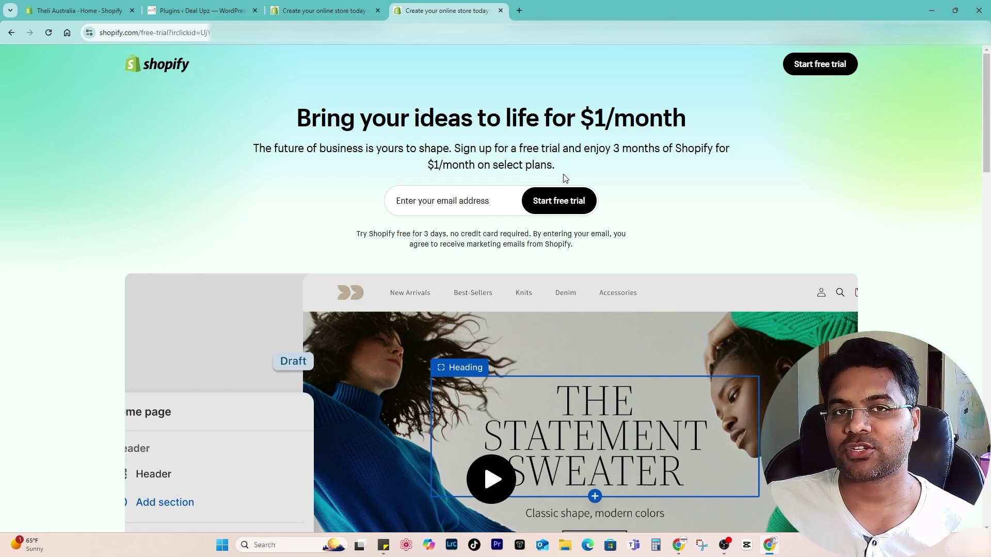
{"action": "key", "text": "ctrl+w"}
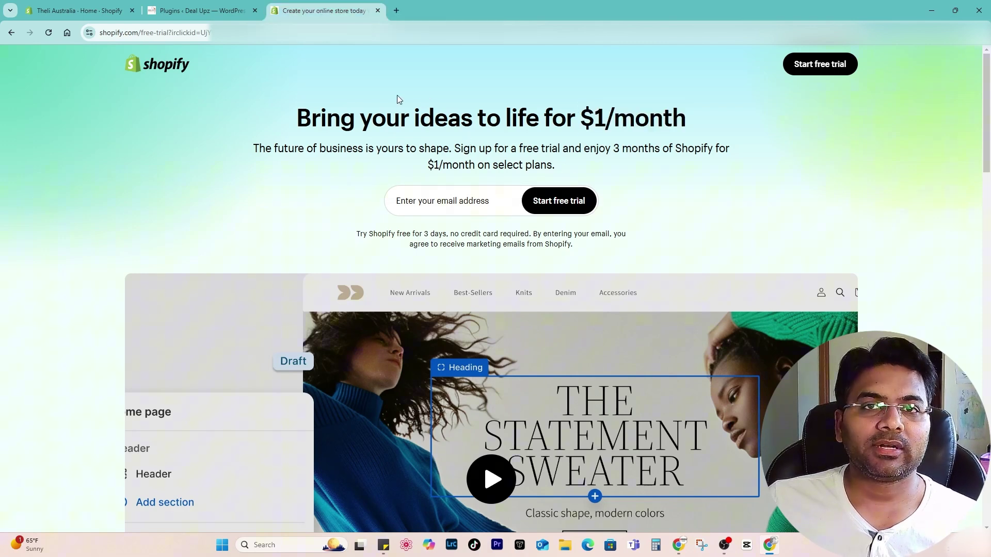
- Open the Shopify store admin's Settings > Domains page
{"action": "left_click", "coordinate": [77, 10]}
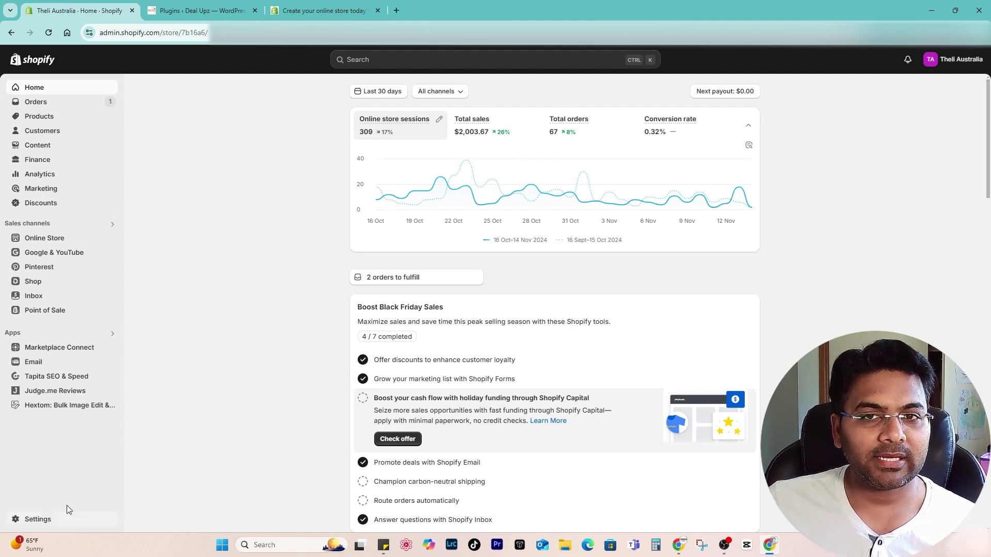
{"action": "left_click", "coordinate": [34, 519]}
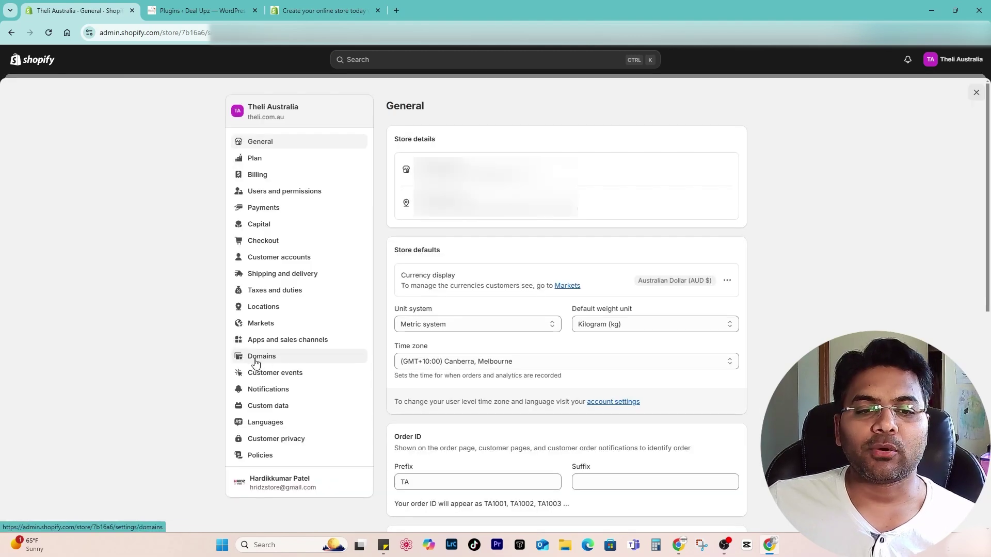
{"action": "left_click", "coordinate": [258, 357]}
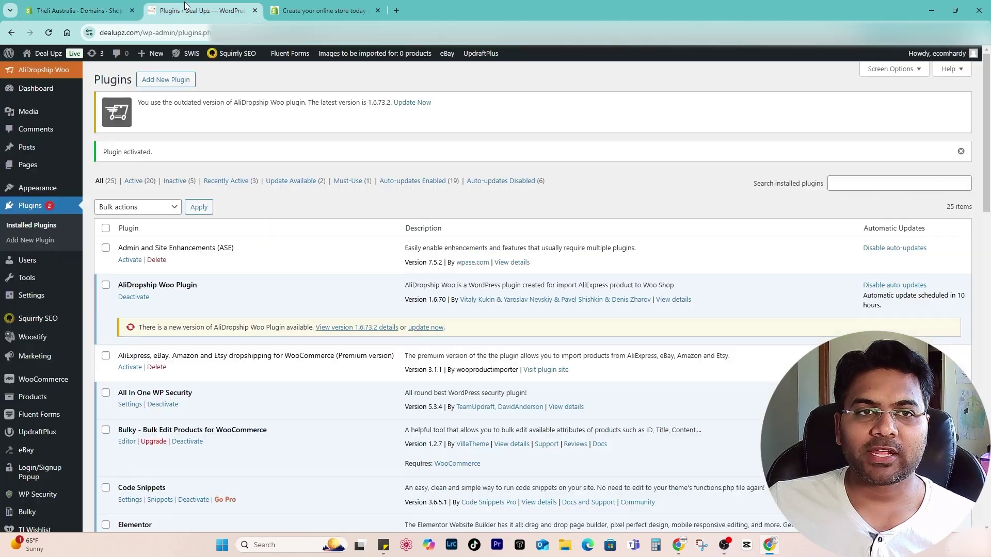
- Go back to the WordPress Installed Plugins list
{"action": "key", "text": "ctrl+Tab"}
{"action": "scroll", "coordinate": [222, 328], "scroll_direction": "down", "scroll_amount": 15}
{"action": "mouse_move", "coordinate": [20, 466]}
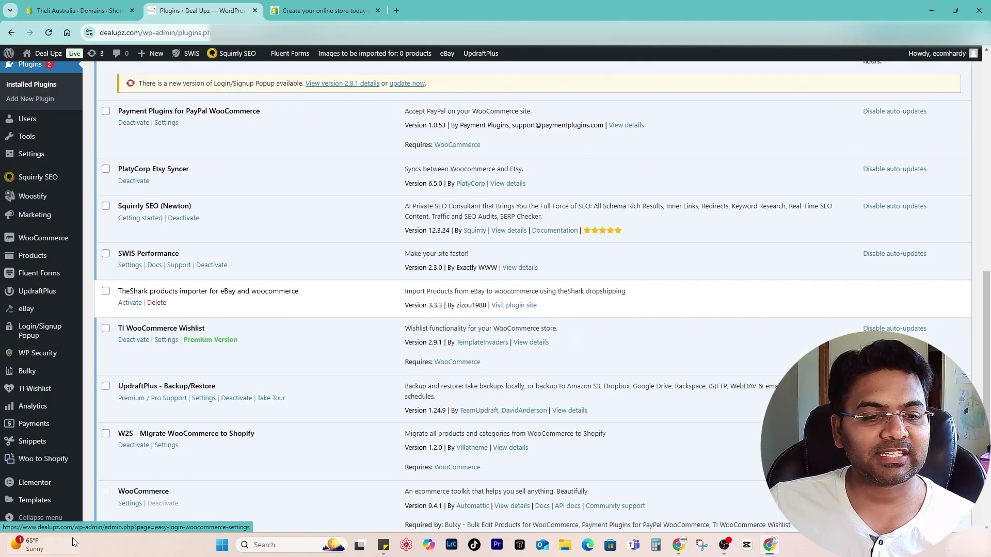
- Open the Woo to Shopify settings and point out the Store address column
{"action": "left_click", "coordinate": [111, 431]}
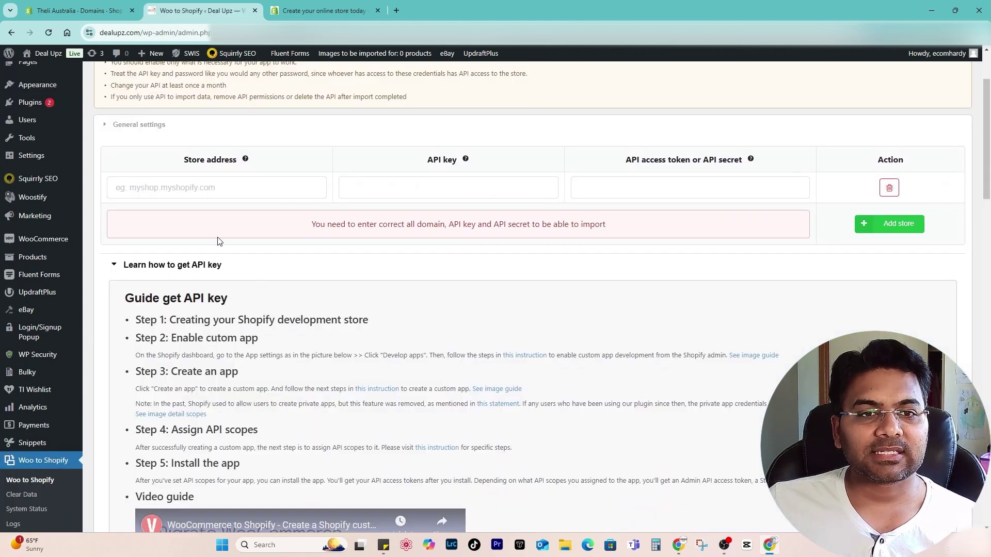
{"action": "scroll", "coordinate": [196, 227], "scroll_direction": "up", "scroll_amount": 1}
{"action": "left_click_drag", "start_coordinate": [184, 213], "coordinate": [220, 212]}
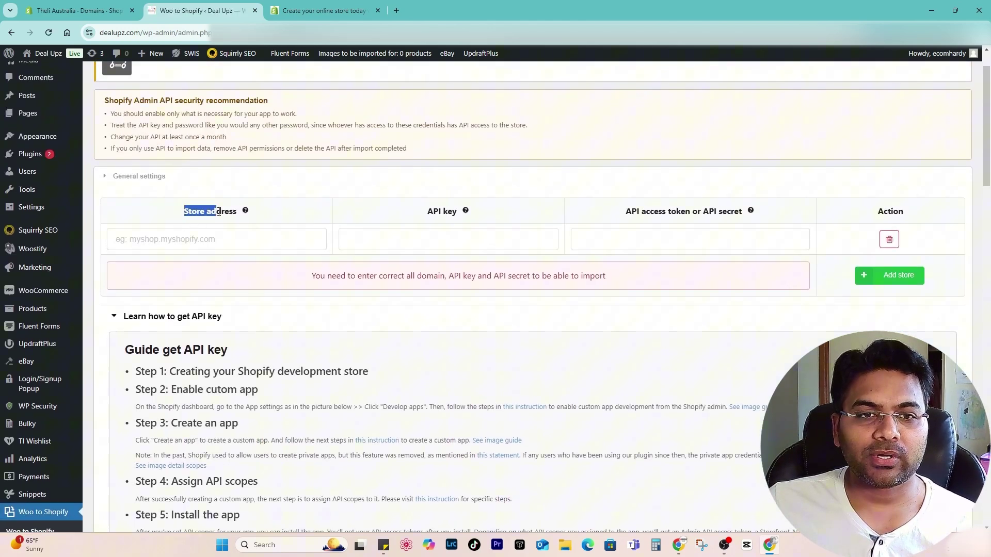
{"action": "left_click", "coordinate": [444, 216]}
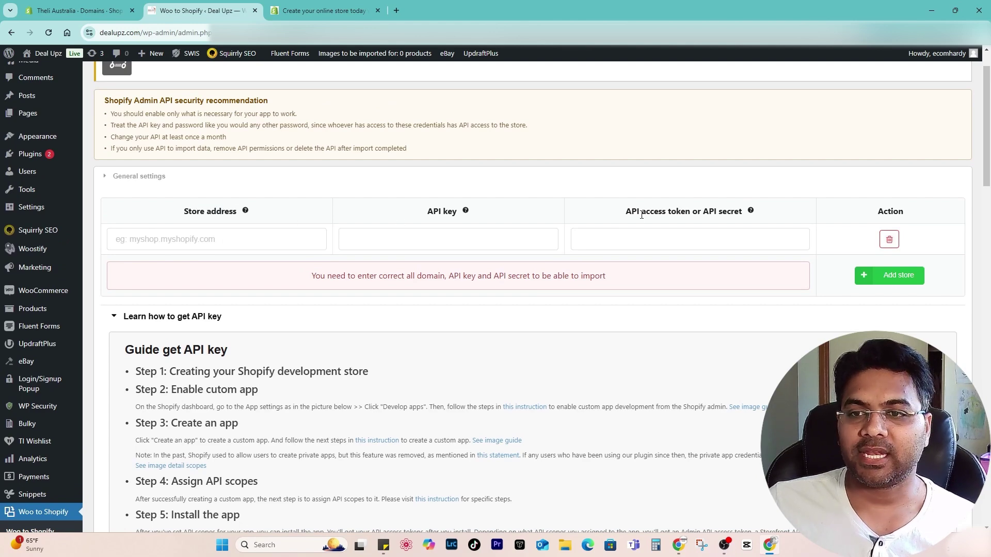
- Review the Guide get API key section, then return to the Shopify free-trial page
{"action": "scroll", "coordinate": [413, 378], "scroll_direction": "down", "scroll_amount": 3}
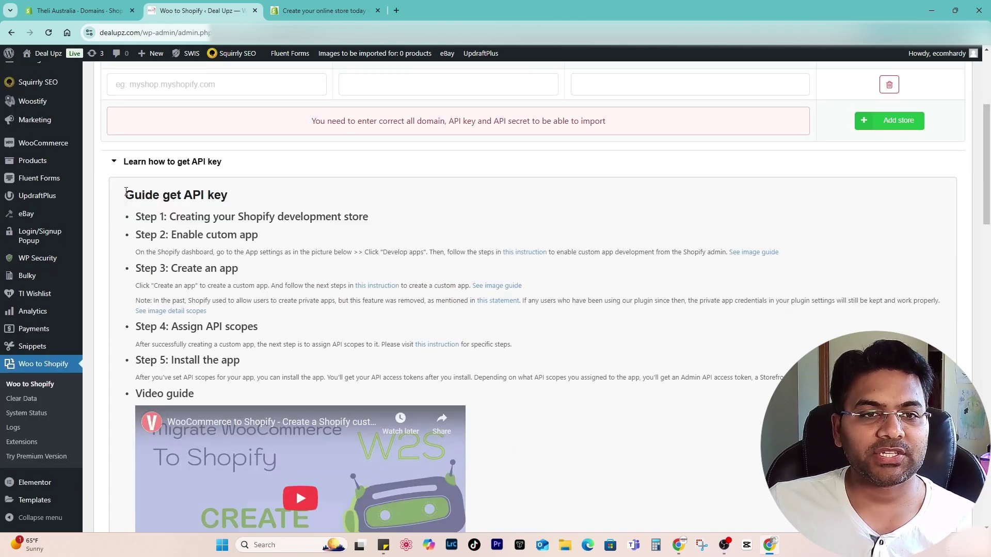
{"action": "left_click_drag", "start_coordinate": [126, 192], "coordinate": [235, 192]}
{"action": "left_click", "coordinate": [235, 194]}
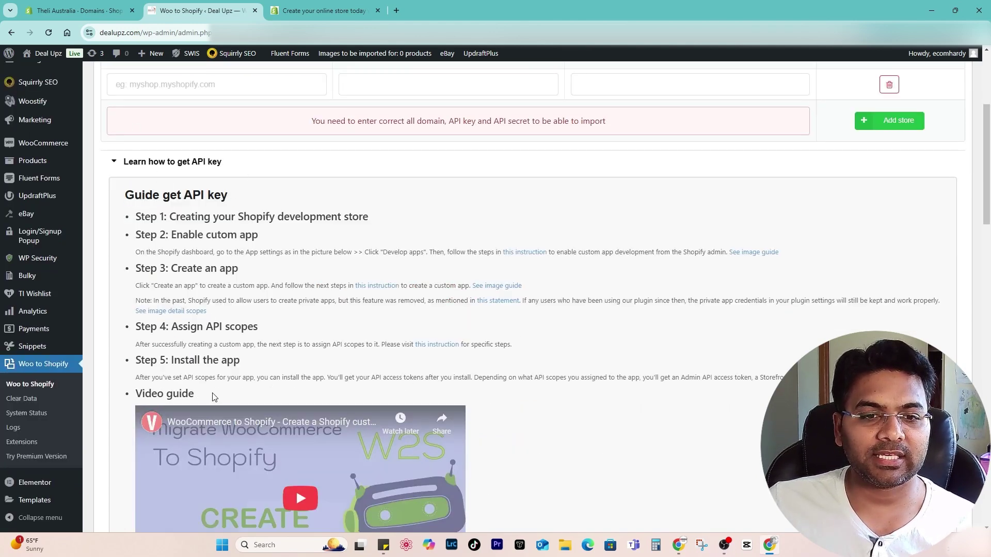
{"action": "scroll", "coordinate": [298, 188], "scroll_direction": "up", "scroll_amount": 4}
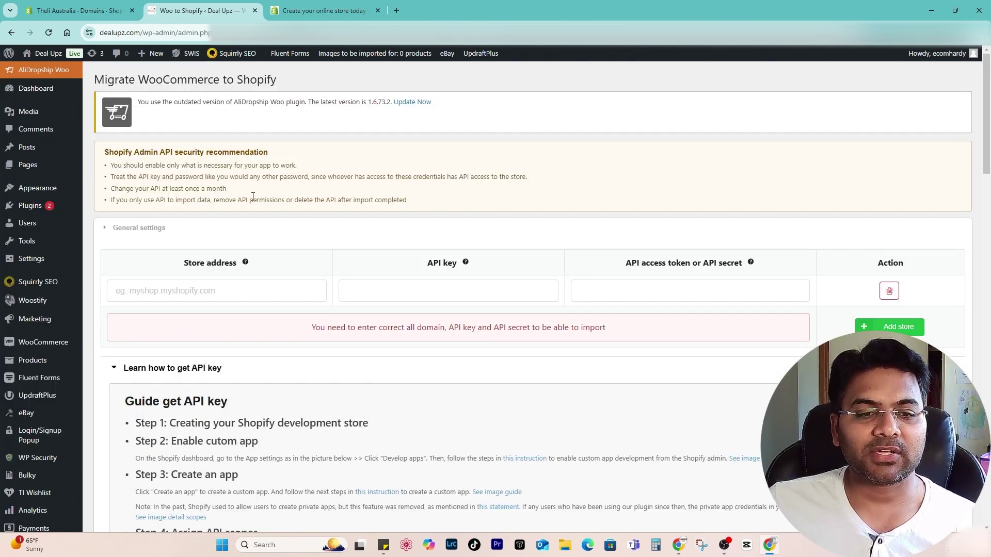
{"action": "left_click", "coordinate": [356, 11]}
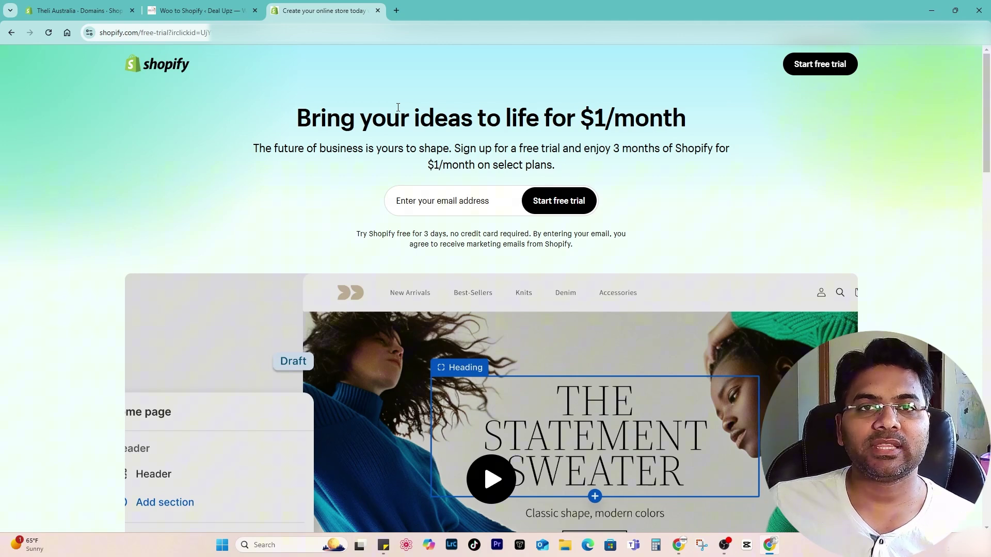
- Search Google for 'FUP shopify' and highlight the Shopify Acceptable Use Policy result
{"action": "left_click", "coordinate": [395, 10]}
{"action": "type", "text": "F"}
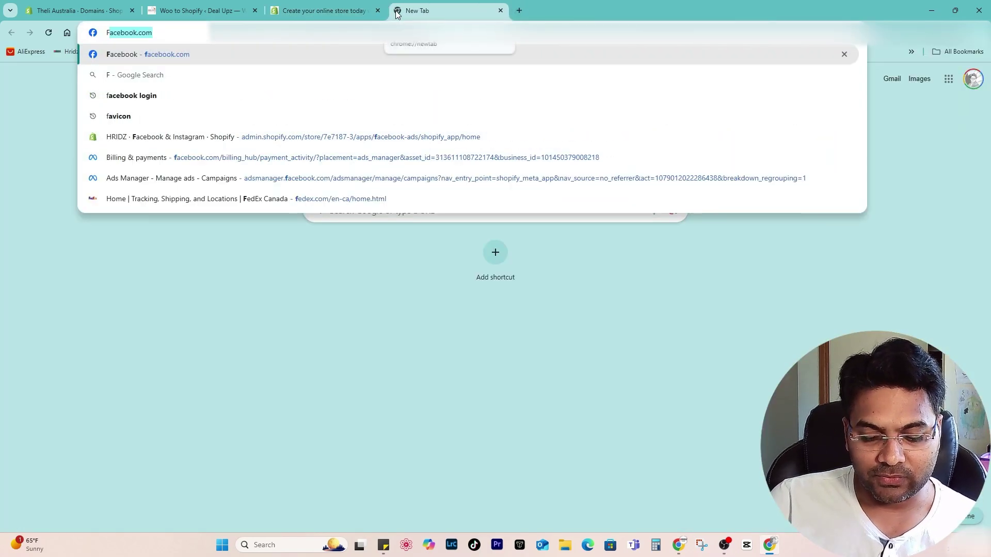
{"action": "type", "text": "UP shopi"}
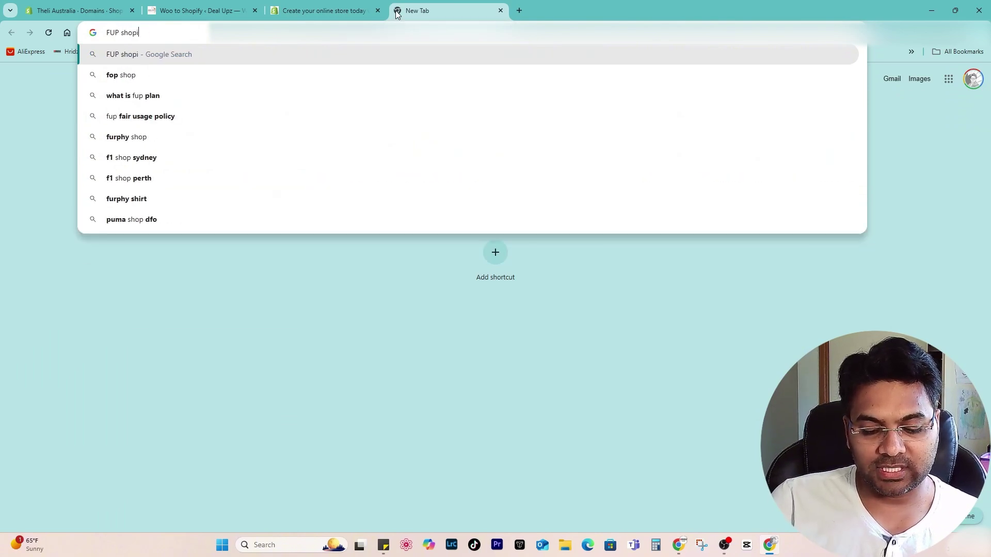
{"action": "type", "text": "fy"}
{"action": "key", "text": "Return"}
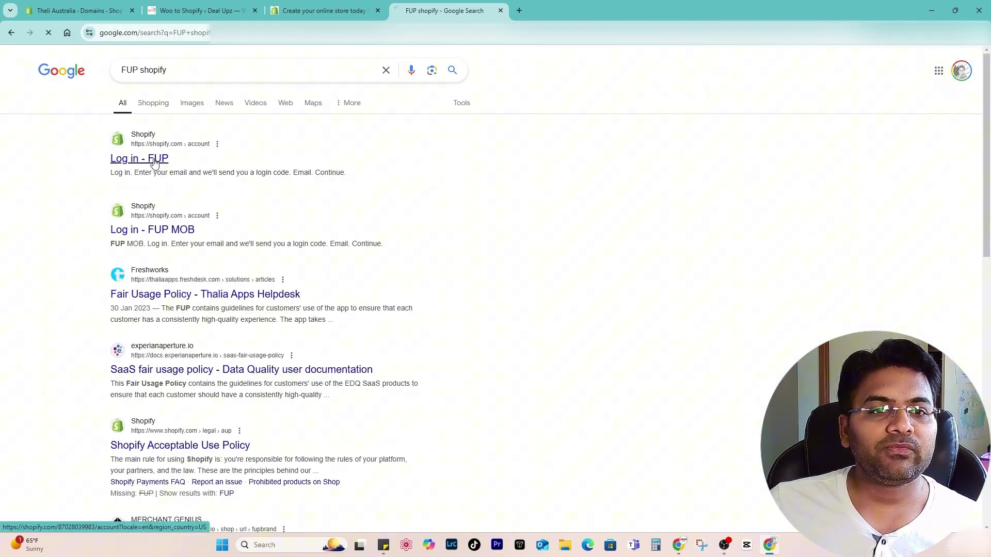
{"action": "scroll", "coordinate": [101, 246], "scroll_direction": "down", "scroll_amount": 4}
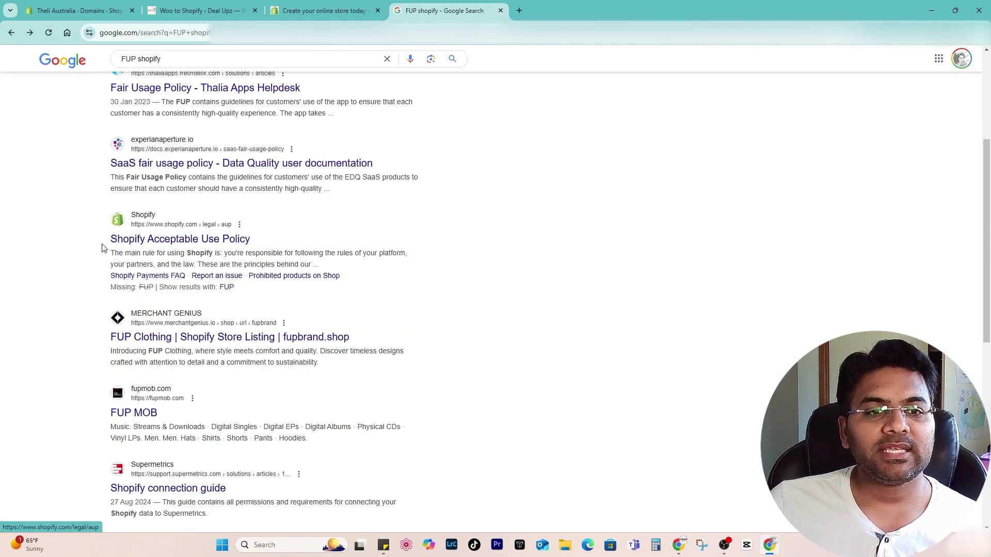
{"action": "left_click_drag", "start_coordinate": [101, 246], "coordinate": [287, 236]}
{"action": "left_click", "coordinate": [289, 237]}
- Read the Shopify Acceptable Use Policy page, then go back and return to WordPress
{"action": "left_click", "coordinate": [230, 242]}
{"action": "scroll", "coordinate": [515, 341], "scroll_direction": "down", "scroll_amount": 8}
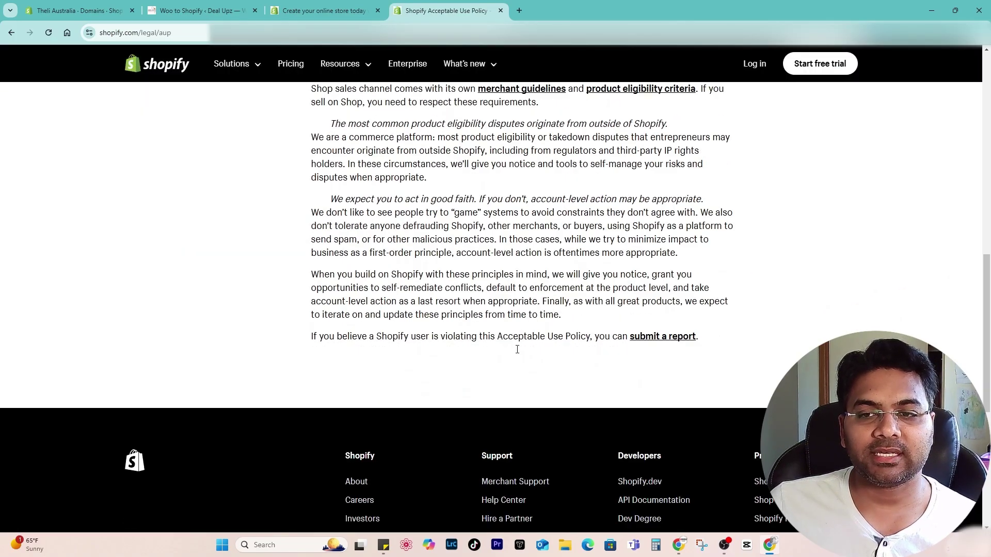
{"action": "scroll", "coordinate": [517, 350], "scroll_direction": "up", "scroll_amount": 12}
{"action": "left_click", "coordinate": [11, 32]}
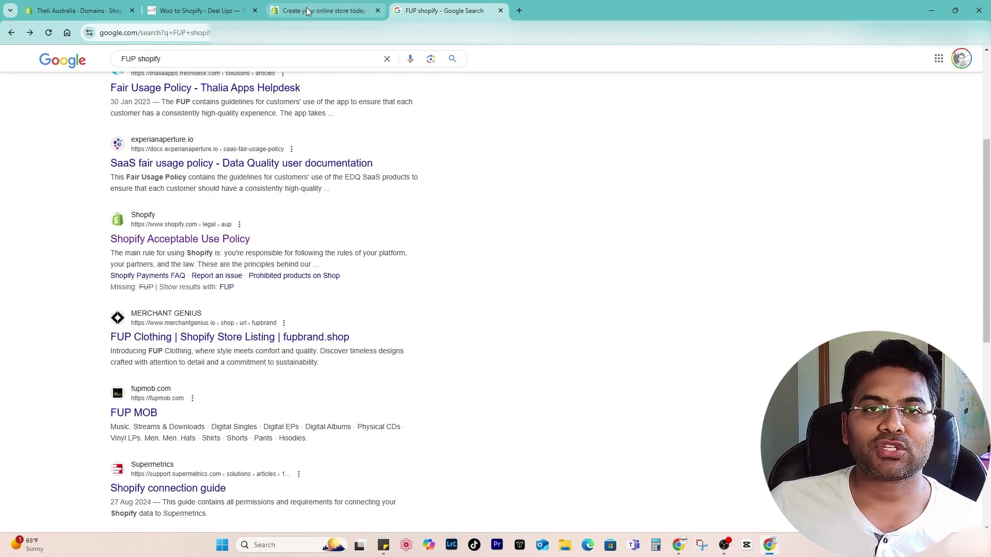
{"action": "left_click", "coordinate": [199, 10]}
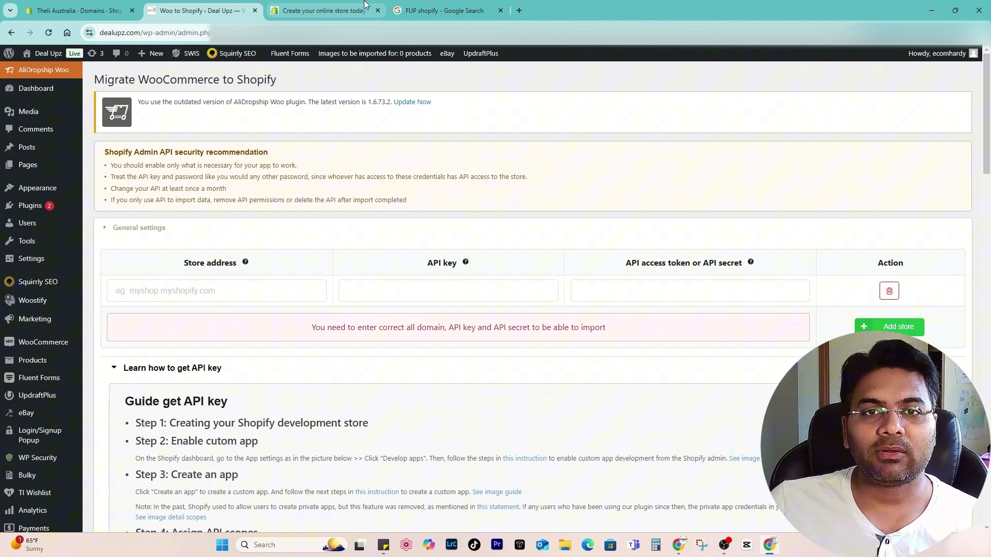
- Close the extra tabs and copy the 7b16a6.myshopify.com domain from Shopify's Domains settings
{"action": "left_click", "coordinate": [377, 11]}
{"action": "left_click", "coordinate": [377, 10]}
{"action": "left_click", "coordinate": [77, 10]}
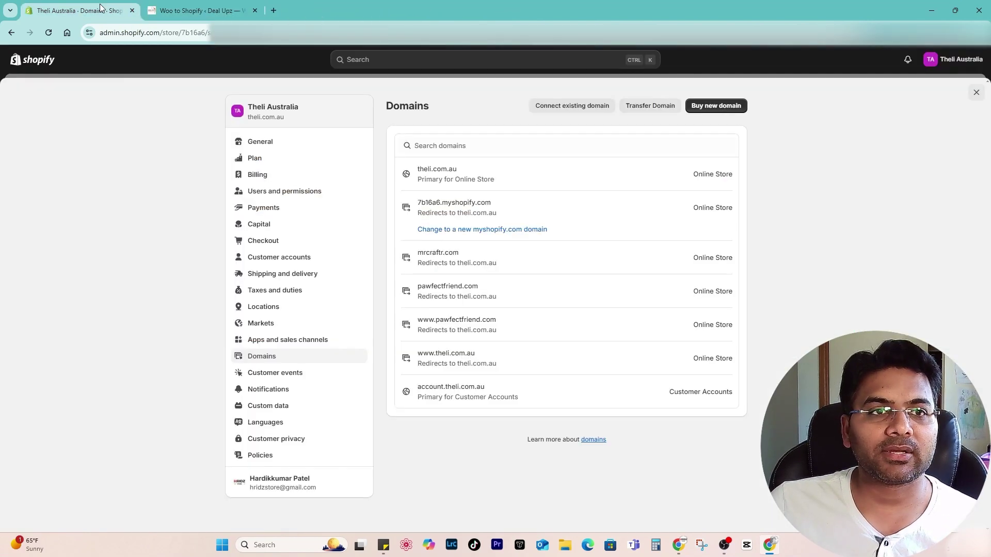
{"action": "left_click", "coordinate": [501, 209]}
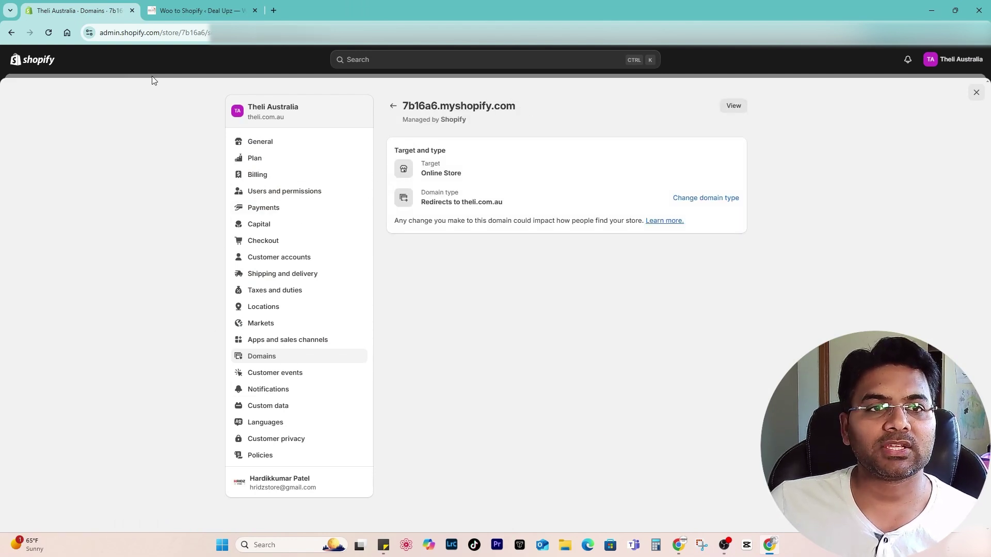
{"action": "left_click_drag", "start_coordinate": [520, 105], "coordinate": [437, 106]}
{"action": "left_click", "coordinate": [525, 115]}
{"action": "left_click", "coordinate": [455, 107]}
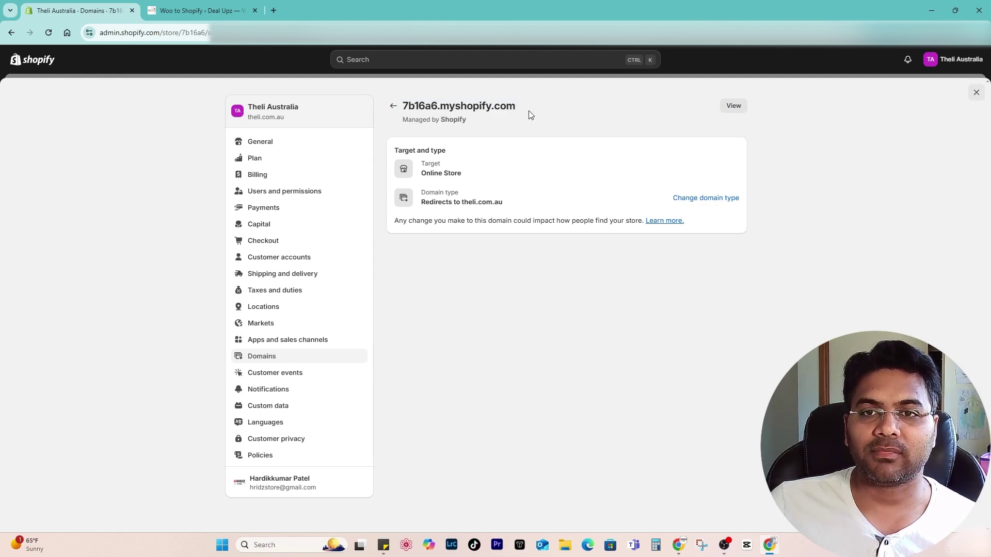
{"action": "left_click_drag", "start_coordinate": [524, 109], "coordinate": [401, 105]}
{"action": "key", "text": "ctrl+c"}
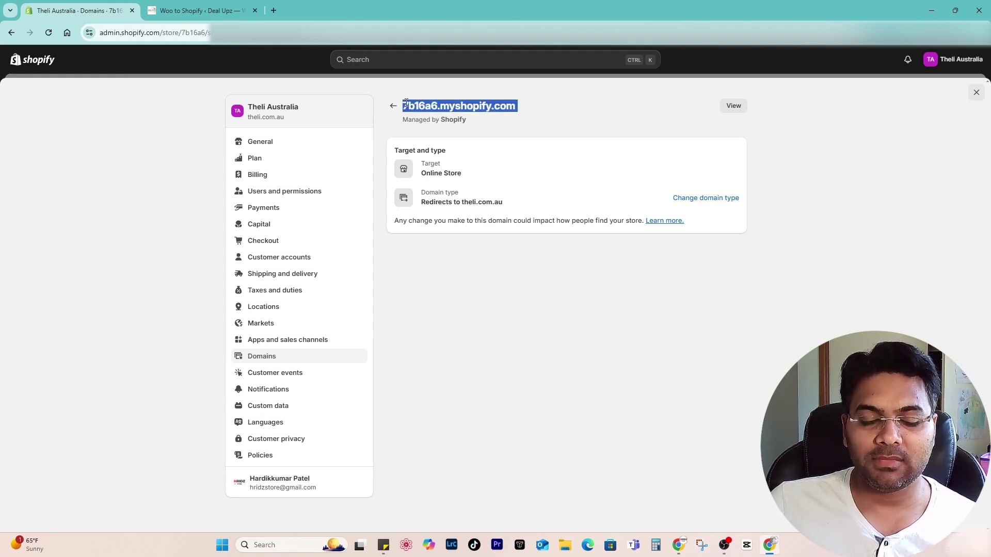
- Paste the domain into the W2S Store address field, then open Shopify's Apps and sales channels
{"action": "left_click", "coordinate": [195, 17]}
{"action": "left_click", "coordinate": [182, 290]}
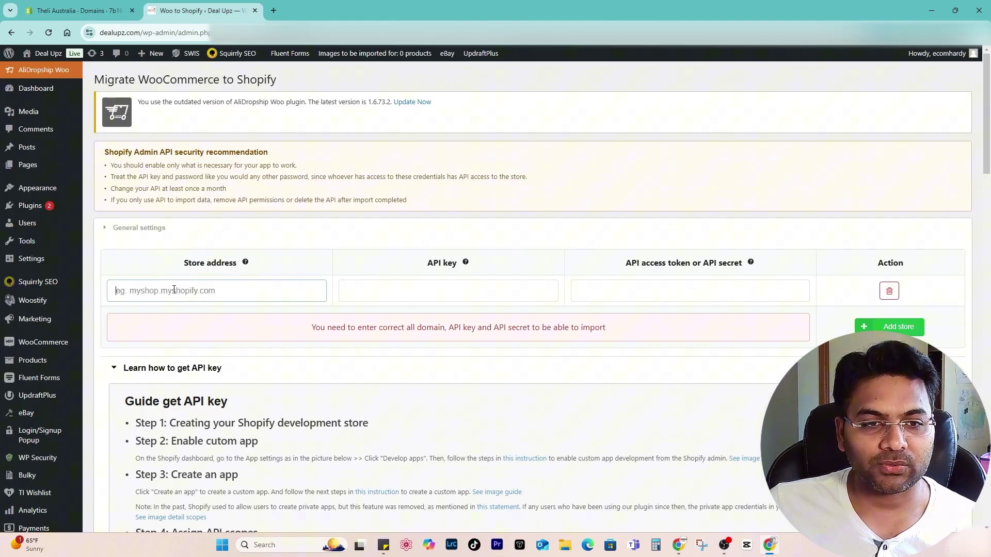
{"action": "key", "text": "ctrl+v"}
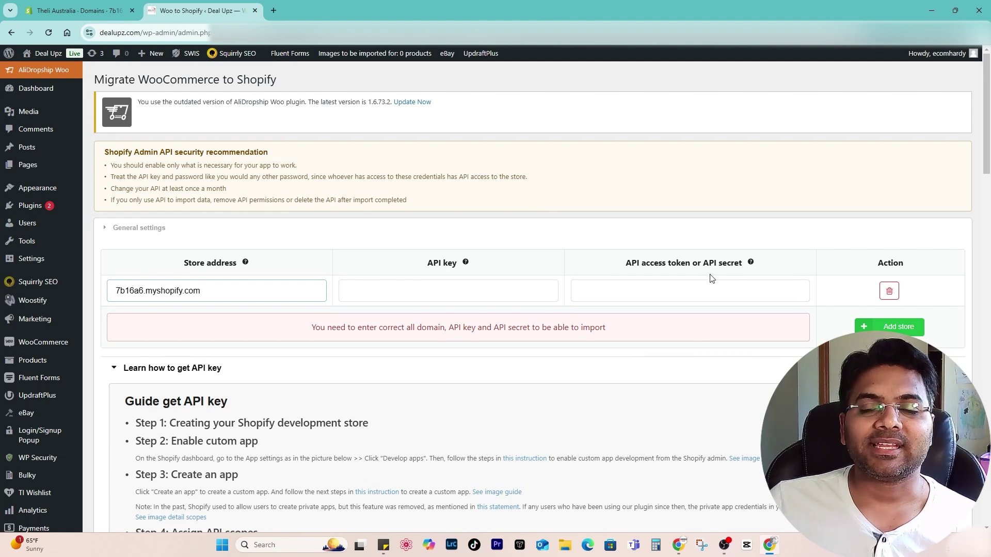
{"action": "left_click", "coordinate": [82, 11]}
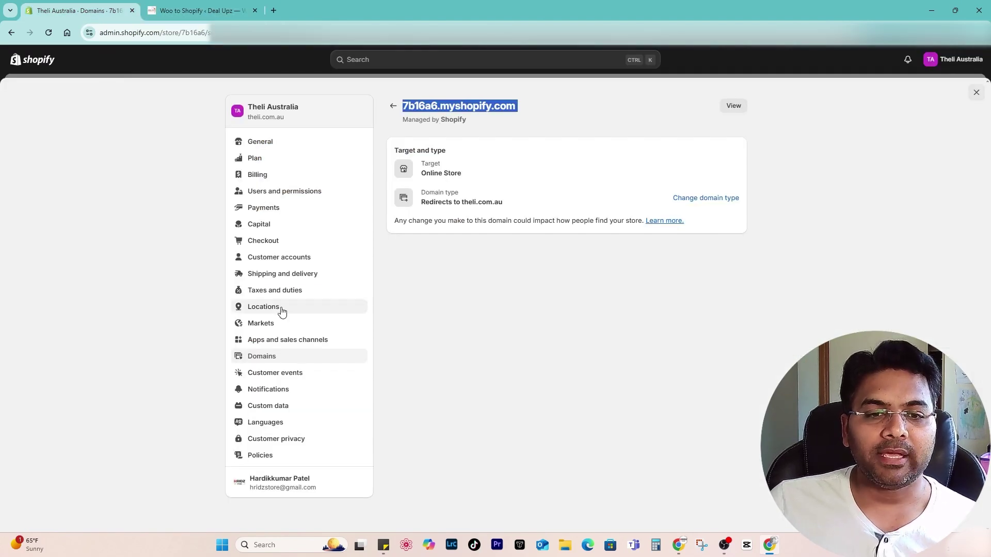
{"action": "left_click", "coordinate": [305, 342]}
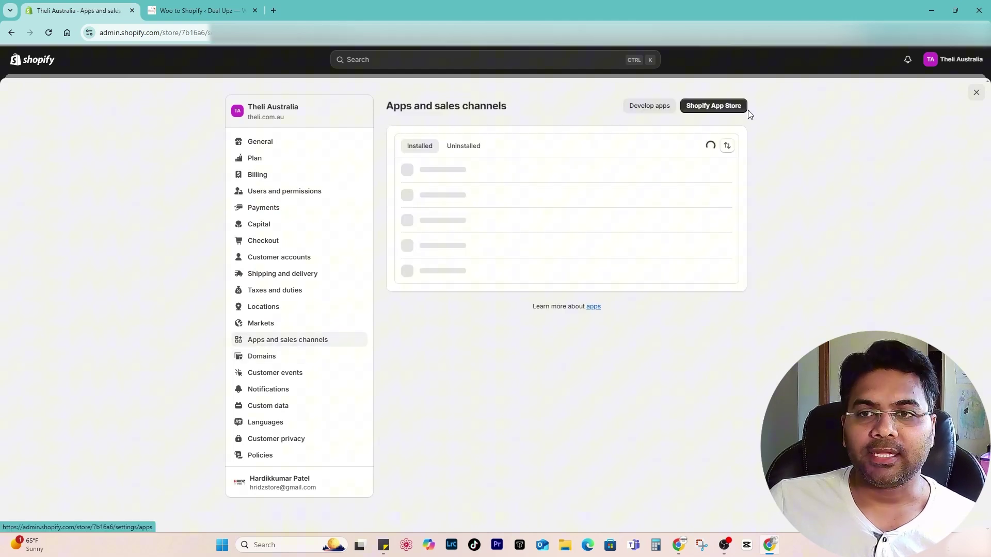
- Start a new custom app under Develop apps, naming it 'Dealupz Woo 2 Shopify'
{"action": "left_click", "coordinate": [648, 108]}
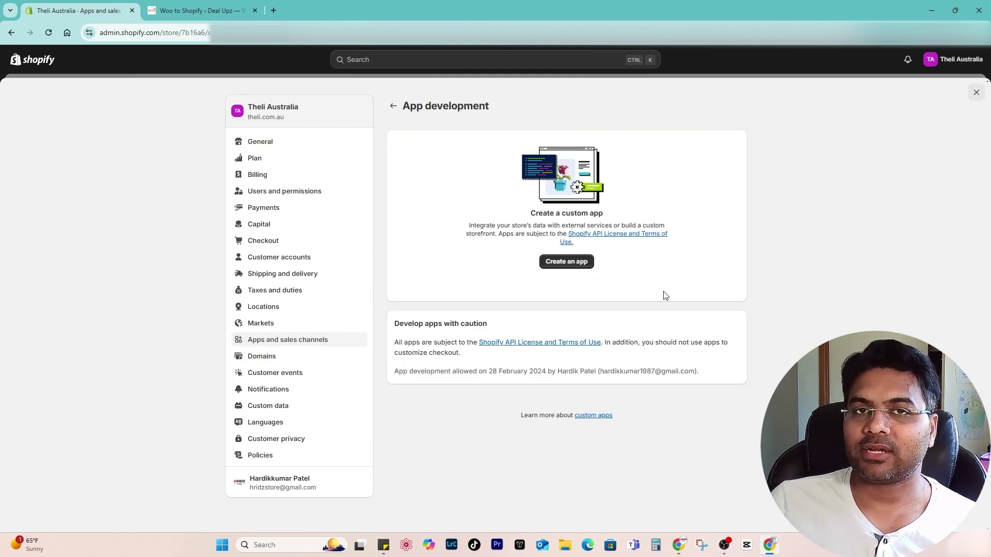
{"action": "left_click", "coordinate": [566, 261]}
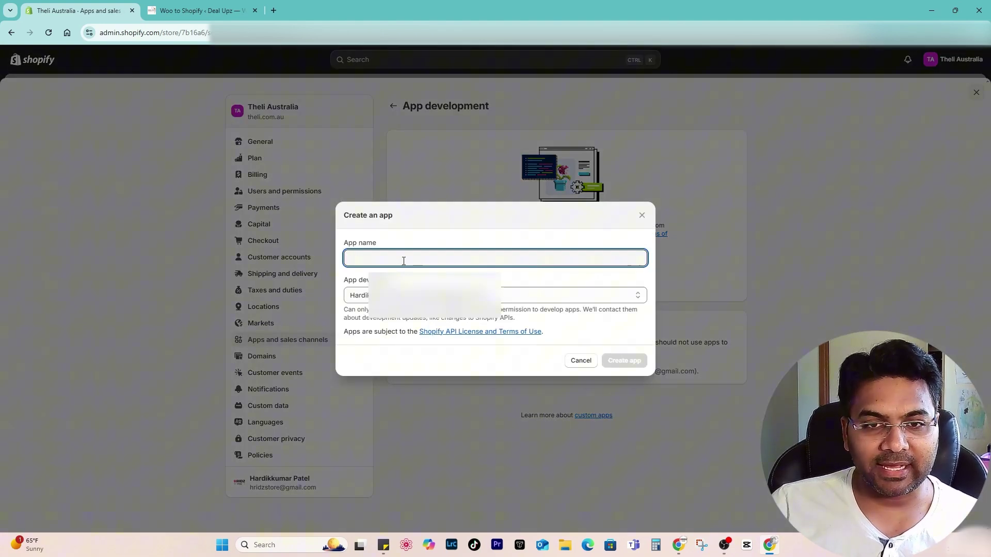
{"action": "type", "text": "Dealupz"}
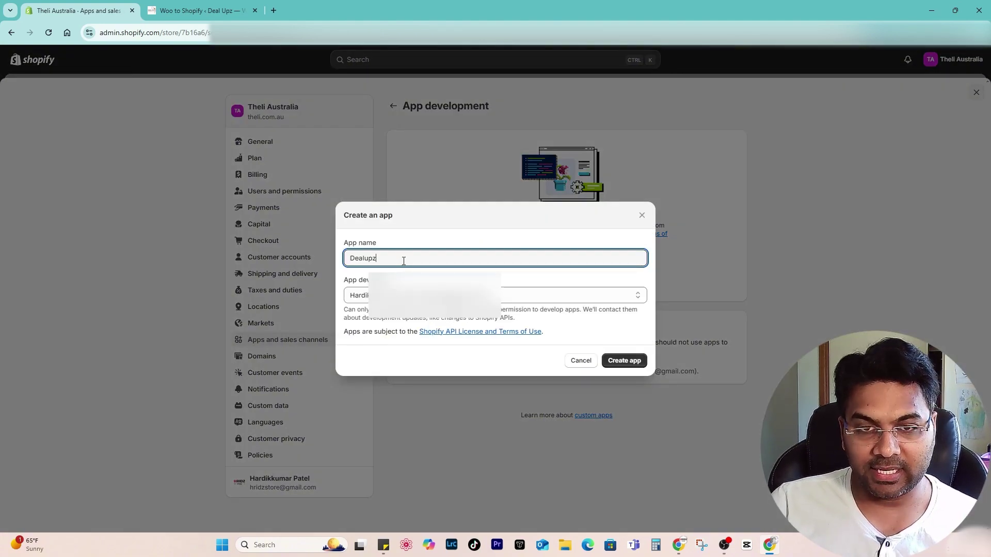
{"action": "type", "text": " Woo 2 Shopify"}
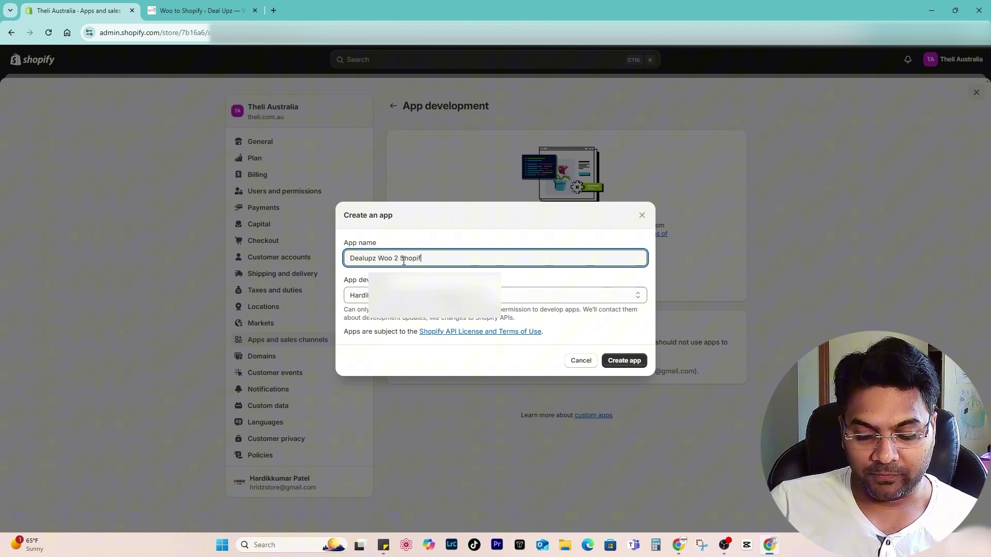
{"action": "triple_click", "coordinate": [433, 262]}
{"action": "left_click", "coordinate": [435, 261]}
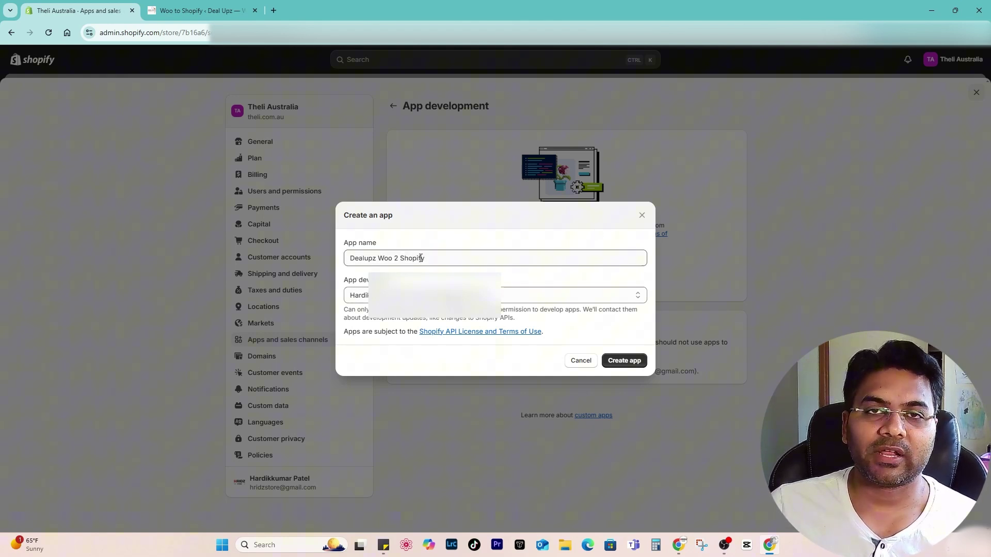
- Create the app, filter scopes by 'product', and save write_products and read_products Admin API scopes
{"action": "left_click", "coordinate": [626, 363]}
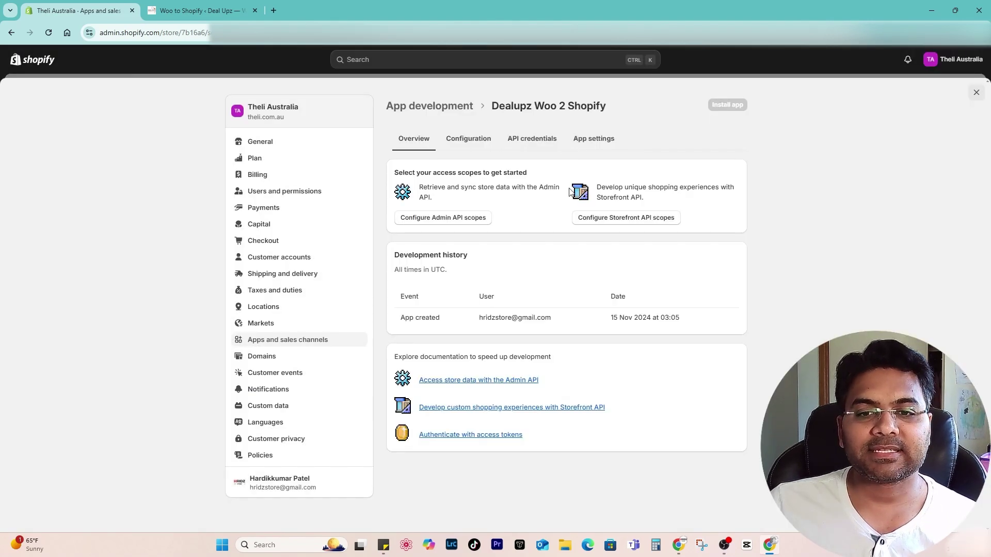
{"action": "left_click", "coordinate": [542, 141]}
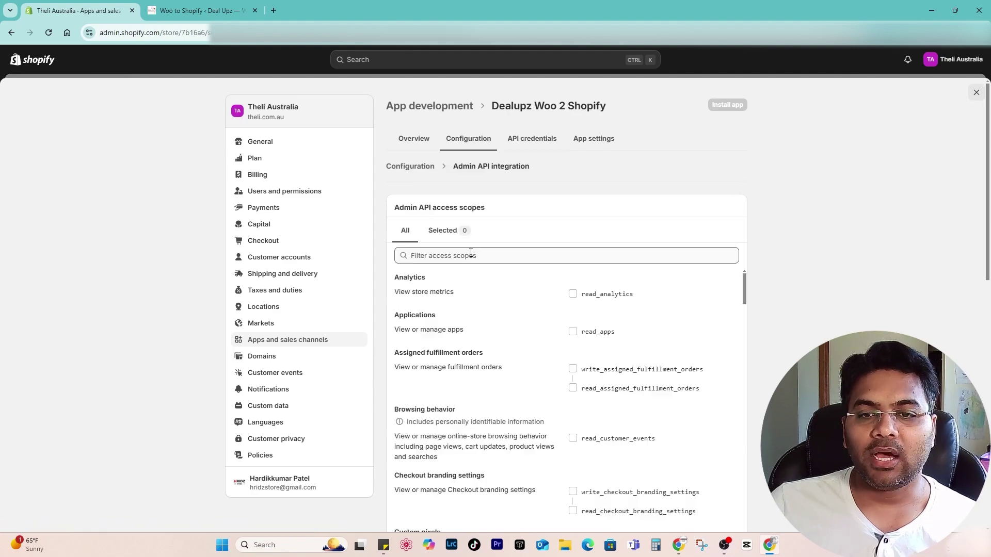
{"action": "left_click", "coordinate": [469, 256]}
{"action": "type", "text": "product"}
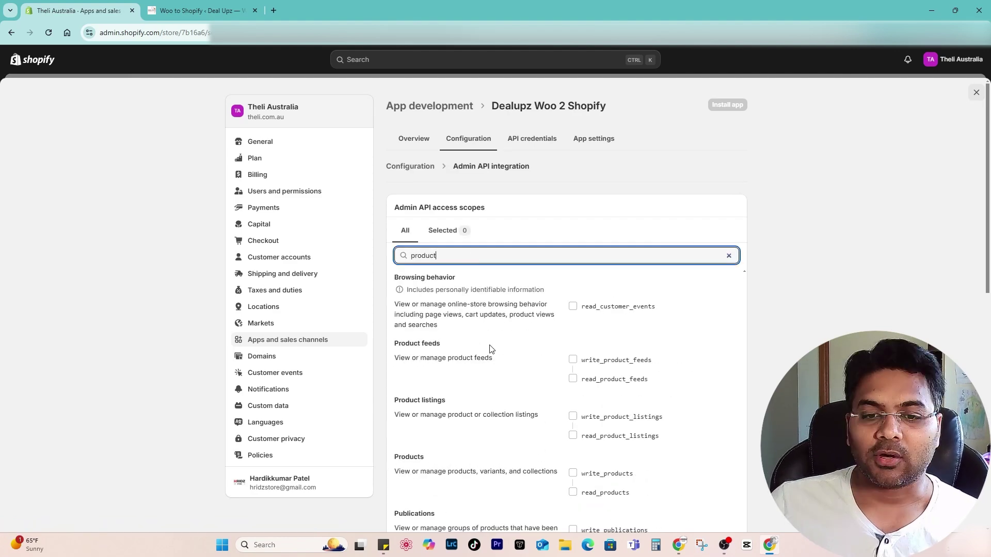
{"action": "scroll", "coordinate": [487, 363], "scroll_direction": "down", "scroll_amount": 3}
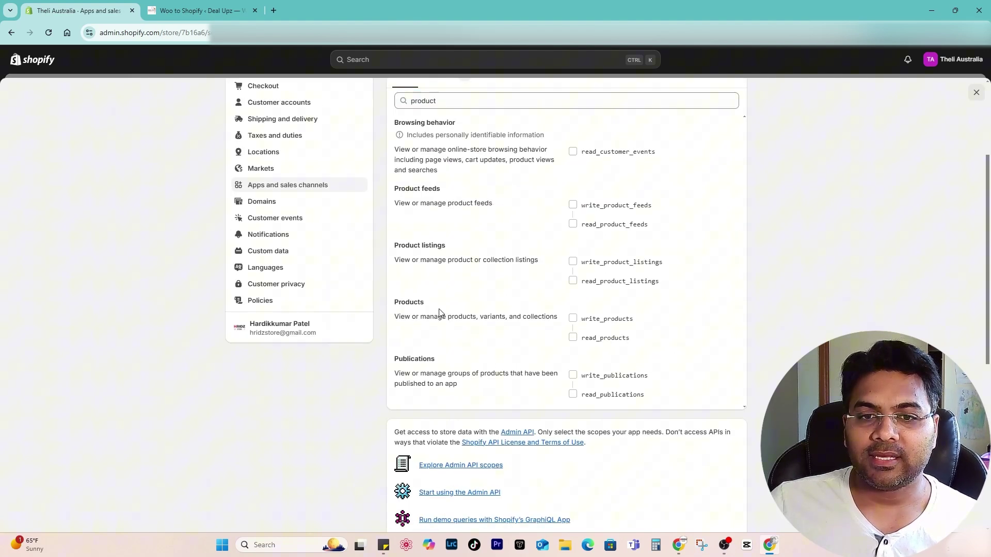
{"action": "left_click_drag", "start_coordinate": [432, 309], "coordinate": [392, 303]}
{"action": "left_click", "coordinate": [393, 306]}
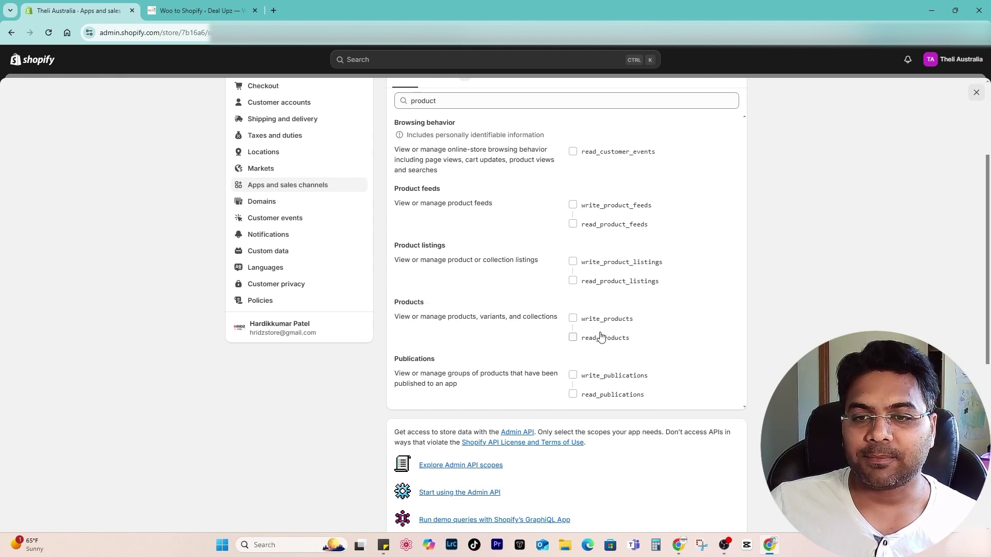
{"action": "left_click", "coordinate": [573, 319]}
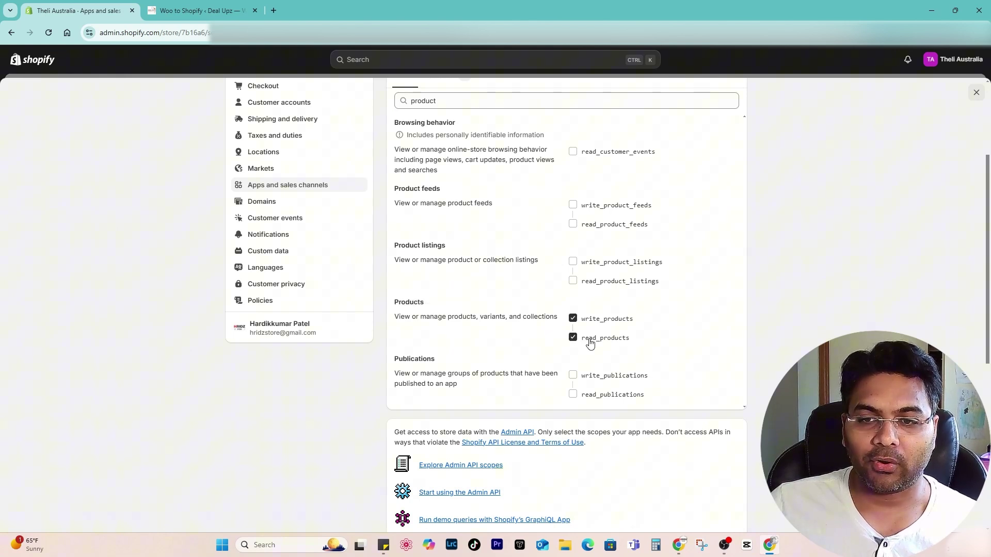
{"action": "scroll", "coordinate": [578, 325], "scroll_direction": "up", "scroll_amount": 2}
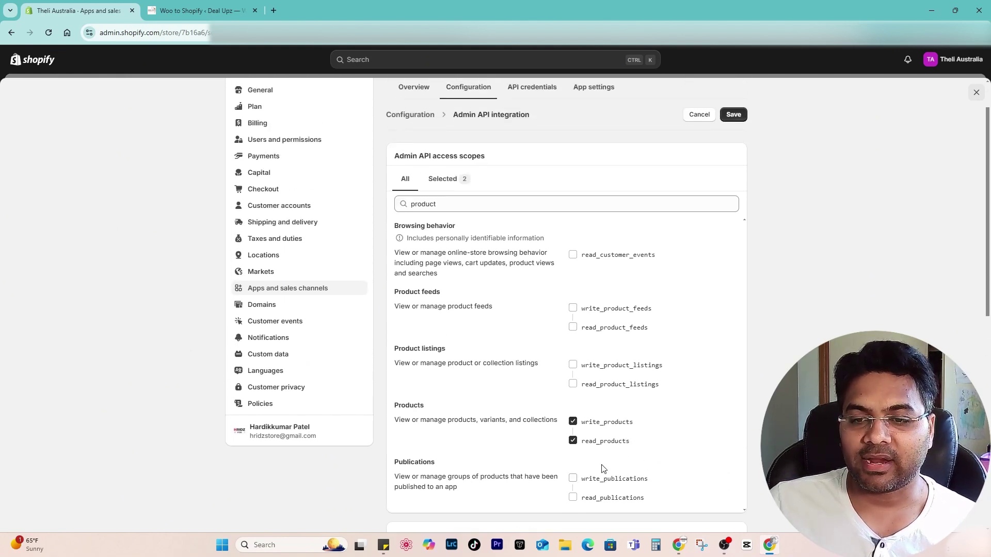
{"action": "left_click", "coordinate": [733, 114]}
{"action": "scroll", "coordinate": [718, 218], "scroll_direction": "down", "scroll_amount": 7}
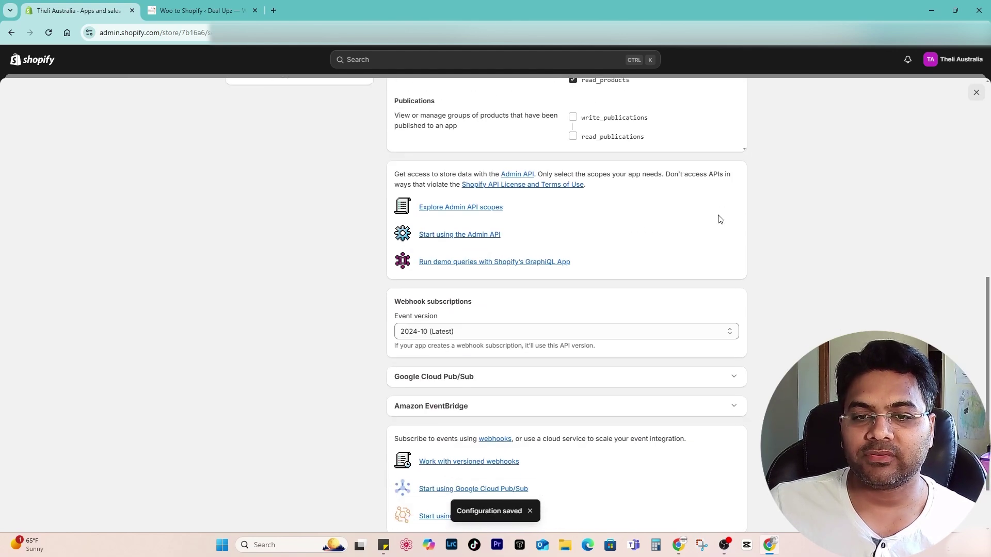
{"action": "scroll", "coordinate": [717, 217], "scroll_direction": "down", "scroll_amount": 1}
- Install the Dealupz Woo 2 Shopify app from its API credentials tab
{"action": "scroll", "coordinate": [714, 214], "scroll_direction": "up", "scroll_amount": 9}
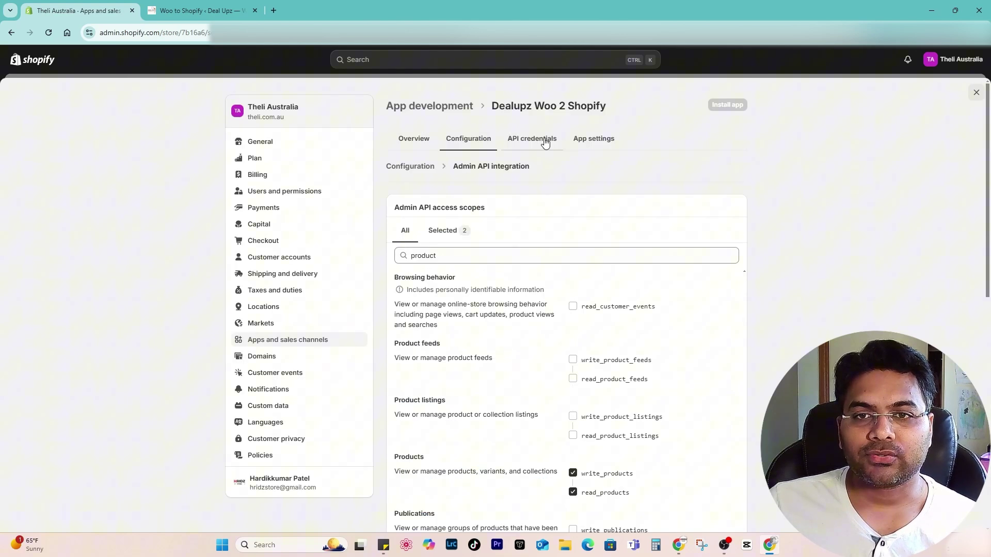
{"action": "left_click", "coordinate": [545, 143]}
{"action": "left_click_drag", "start_coordinate": [395, 209], "coordinate": [443, 208]}
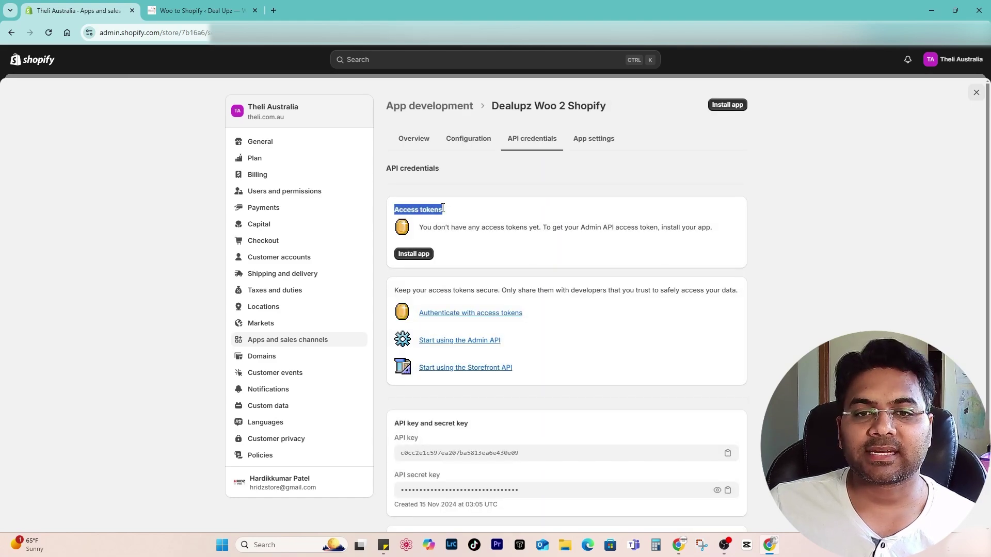
{"action": "left_click", "coordinate": [413, 253]}
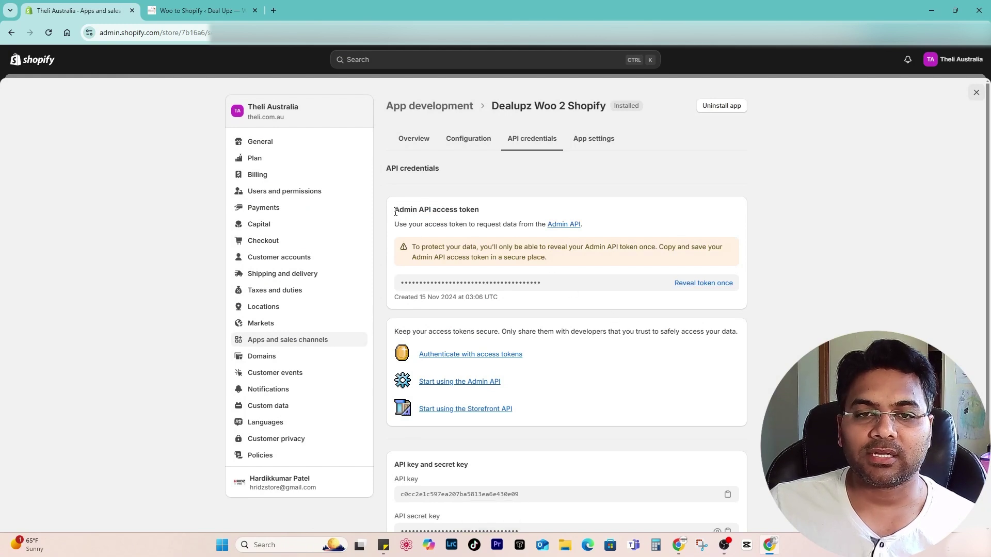
- Reveal the app's Admin API access token and copy it
{"action": "left_click_drag", "start_coordinate": [395, 210], "coordinate": [483, 211]}
{"action": "left_click", "coordinate": [507, 157]}
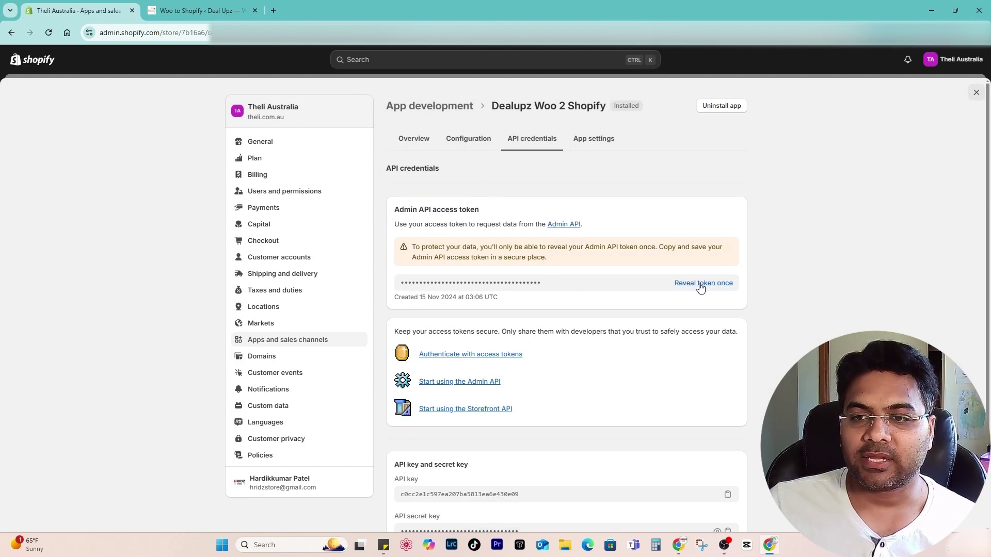
{"action": "left_click", "coordinate": [702, 284]}
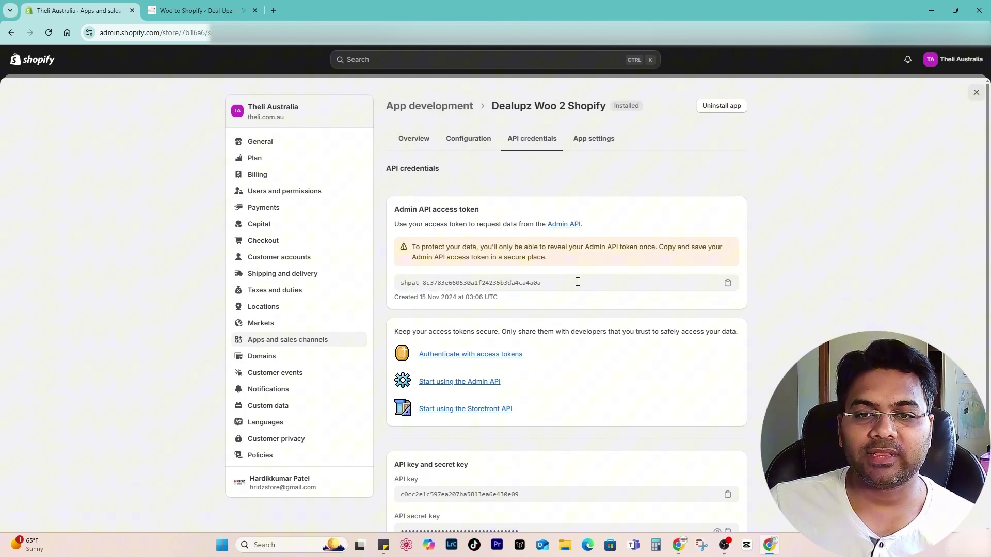
{"action": "left_click", "coordinate": [727, 284]}
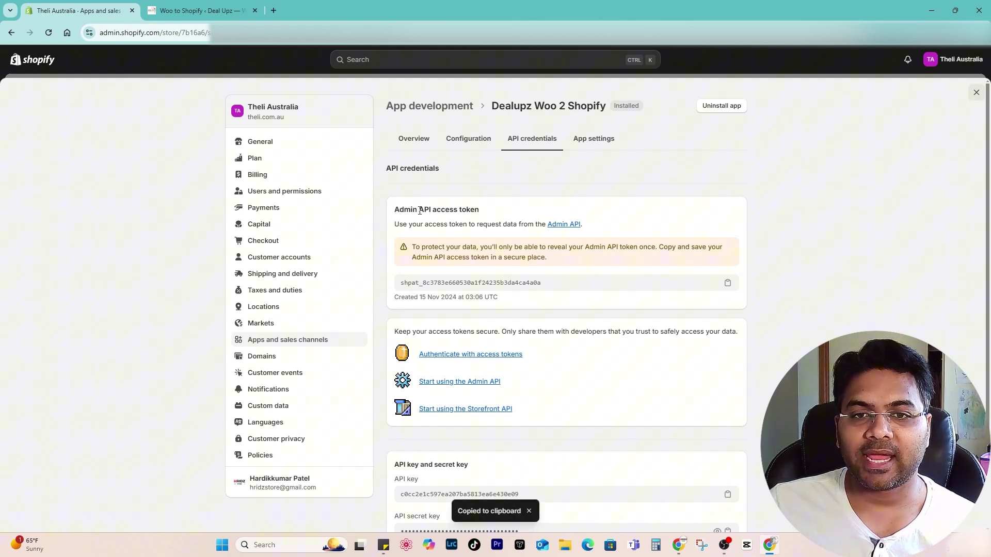
- Paste the copied Admin API access token into the W2S API access token field
{"action": "left_click", "coordinate": [727, 285]}
{"action": "left_click", "coordinate": [179, 12]}
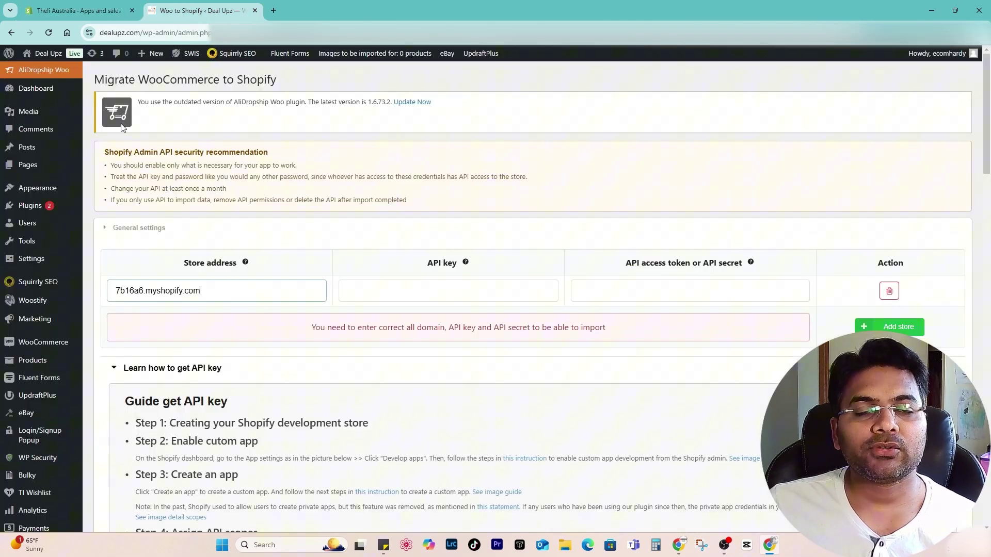
{"action": "left_click_drag", "start_coordinate": [625, 263], "coordinate": [684, 264]}
{"action": "left_click", "coordinate": [666, 290]}
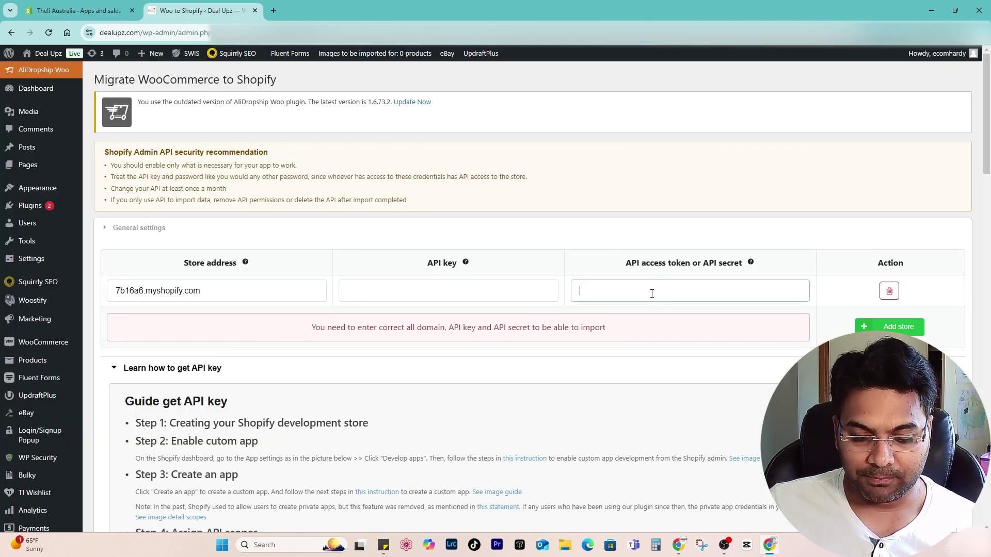
{"action": "key", "text": "ctrl+v"}
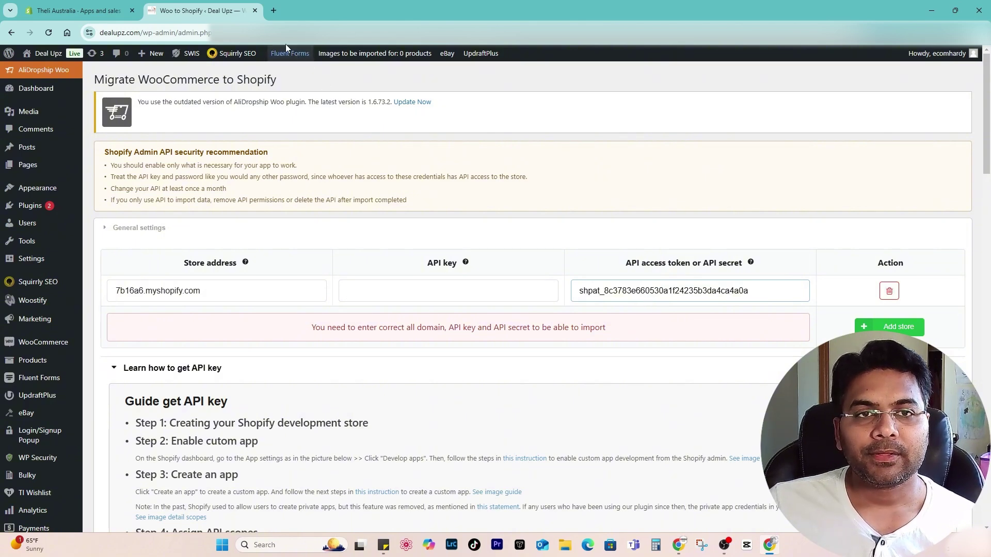
- Copy the app's API key from Shopify and paste it into the W2S API key field
{"action": "left_click", "coordinate": [61, 13]}
{"action": "scroll", "coordinate": [696, 360], "scroll_direction": "down", "scroll_amount": 2}
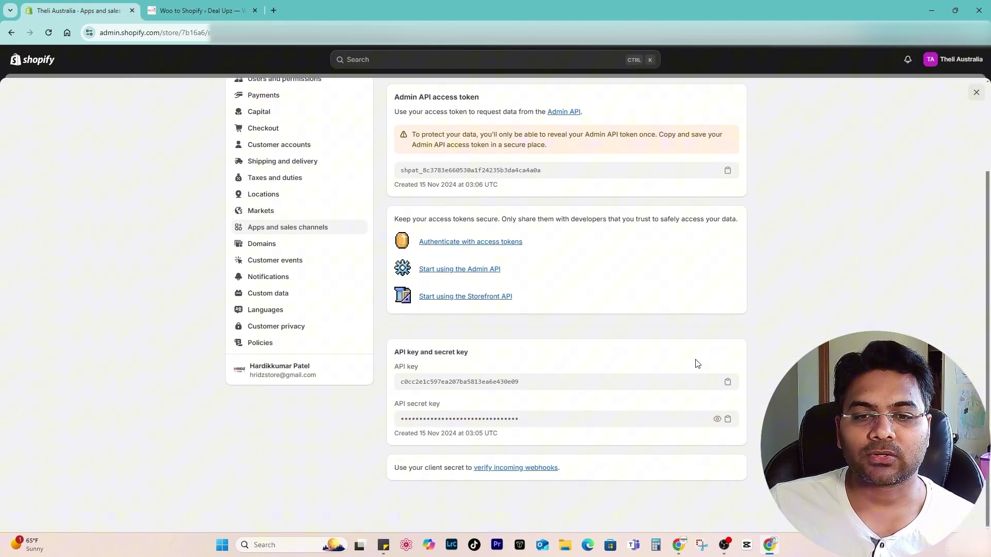
{"action": "left_click_drag", "start_coordinate": [398, 355], "coordinate": [422, 351]}
{"action": "left_click", "coordinate": [483, 365]}
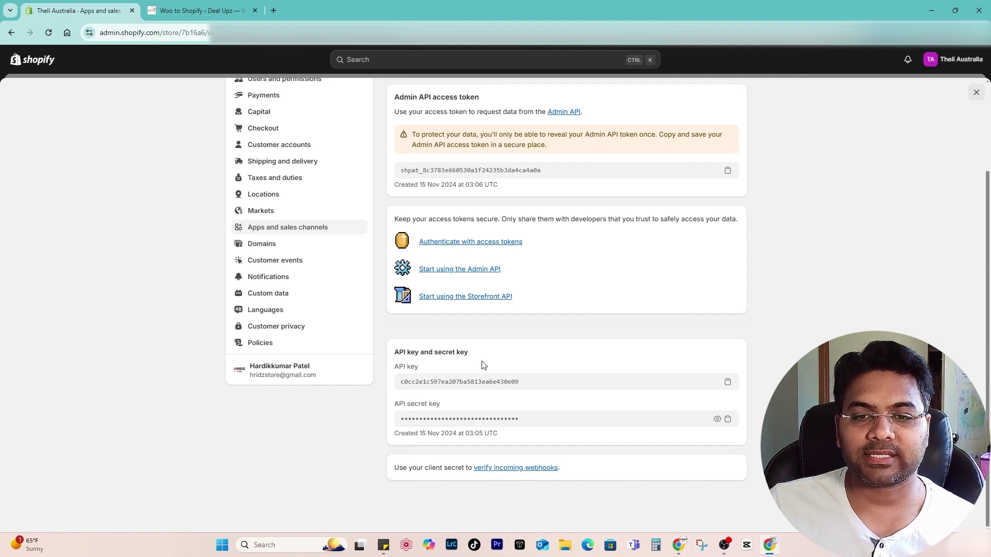
{"action": "left_click", "coordinate": [728, 383]}
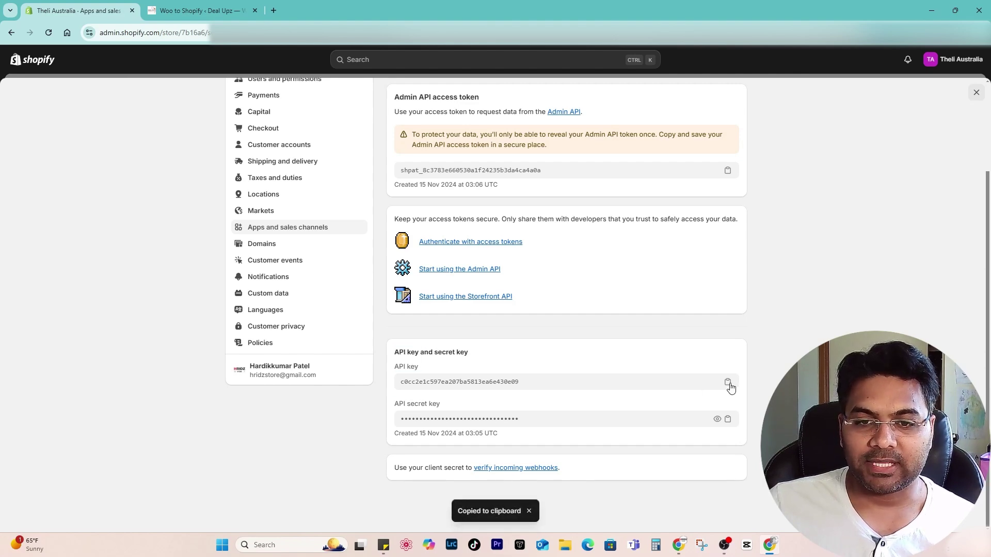
{"action": "left_click", "coordinate": [198, 10]}
{"action": "left_click_drag", "start_coordinate": [428, 264], "coordinate": [457, 260]}
{"action": "left_click", "coordinate": [437, 287]}
{"action": "key", "text": "ctrl+v"}
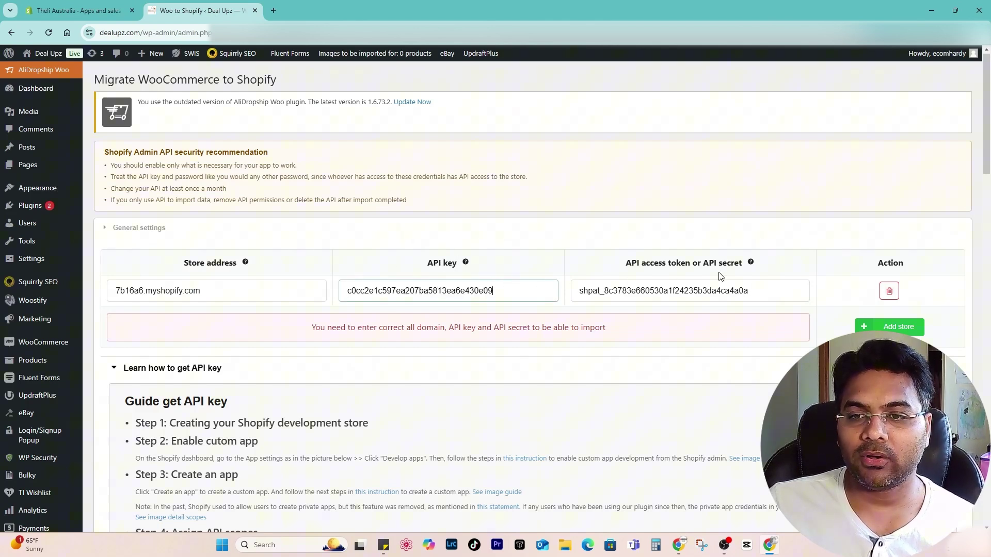
{"action": "scroll", "coordinate": [717, 277], "scroll_direction": "down", "scroll_amount": 20}
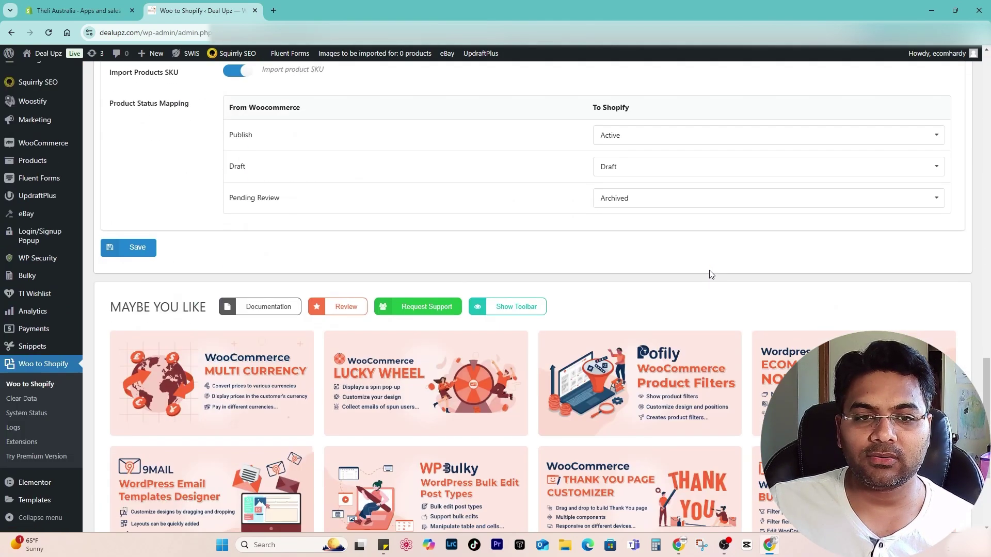
{"action": "scroll", "coordinate": [189, 143], "scroll_direction": "up", "scroll_amount": 4}
{"action": "scroll", "coordinate": [189, 144], "scroll_direction": "up", "scroll_amount": 4}
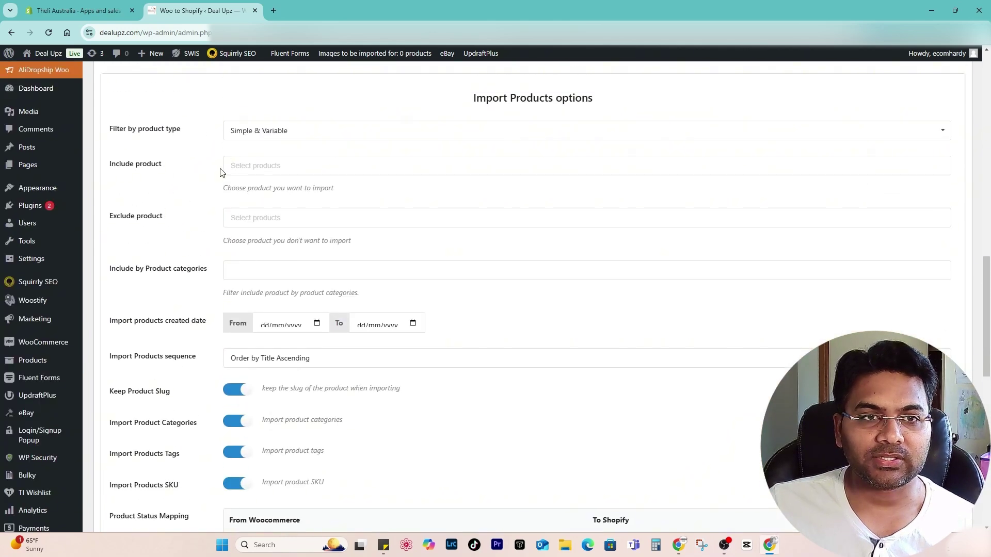
{"action": "scroll", "coordinate": [183, 147], "scroll_direction": "up", "scroll_amount": 1}
{"action": "left_click_drag", "start_coordinate": [472, 150], "coordinate": [633, 153]}
{"action": "left_click", "coordinate": [190, 219]}
{"action": "left_click", "coordinate": [248, 186]}
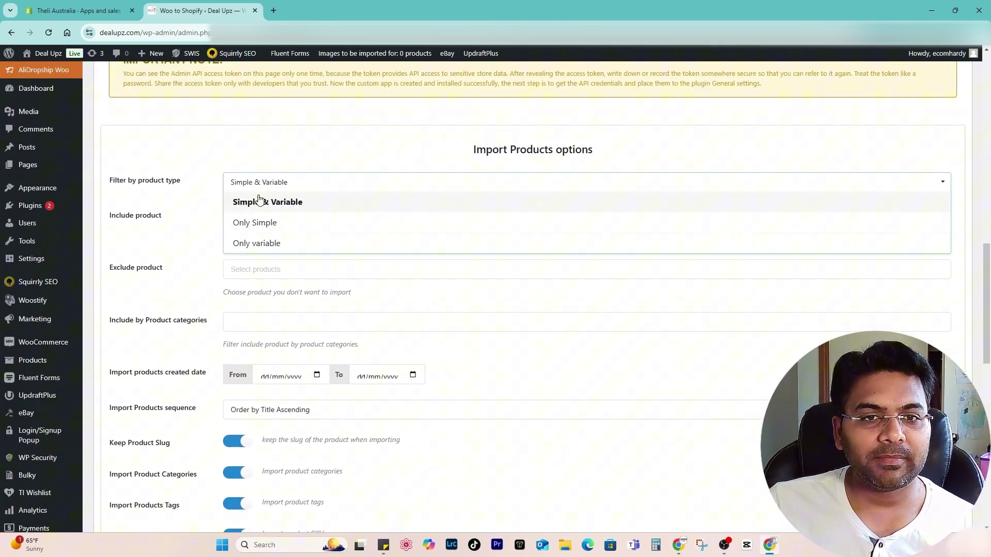
{"action": "left_click", "coordinate": [269, 182]}
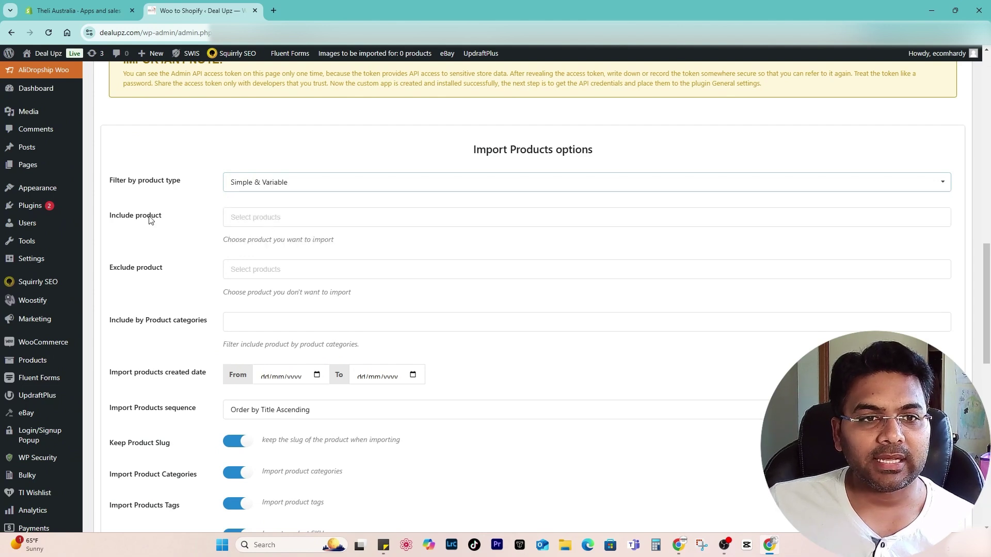
{"action": "left_click", "coordinate": [284, 221]}
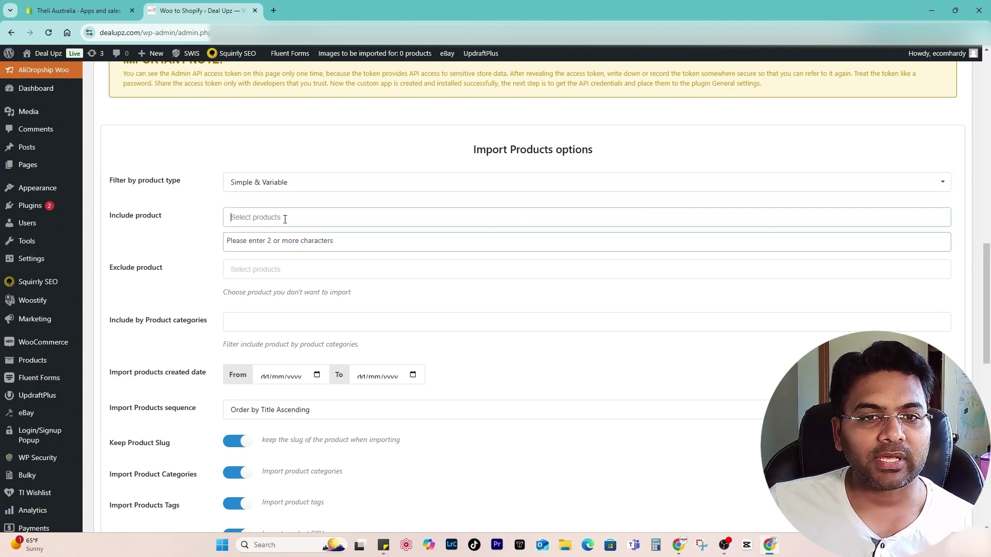
{"action": "left_click", "coordinate": [203, 231]}
{"action": "scroll", "coordinate": [278, 231], "scroll_direction": "down", "scroll_amount": 2}
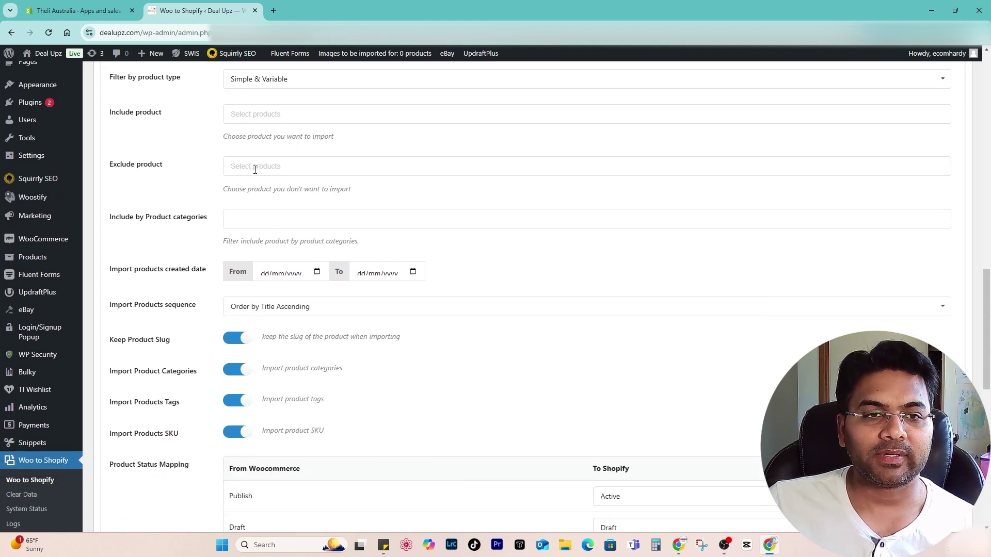
{"action": "scroll", "coordinate": [154, 207], "scroll_direction": "down", "scroll_amount": 1}
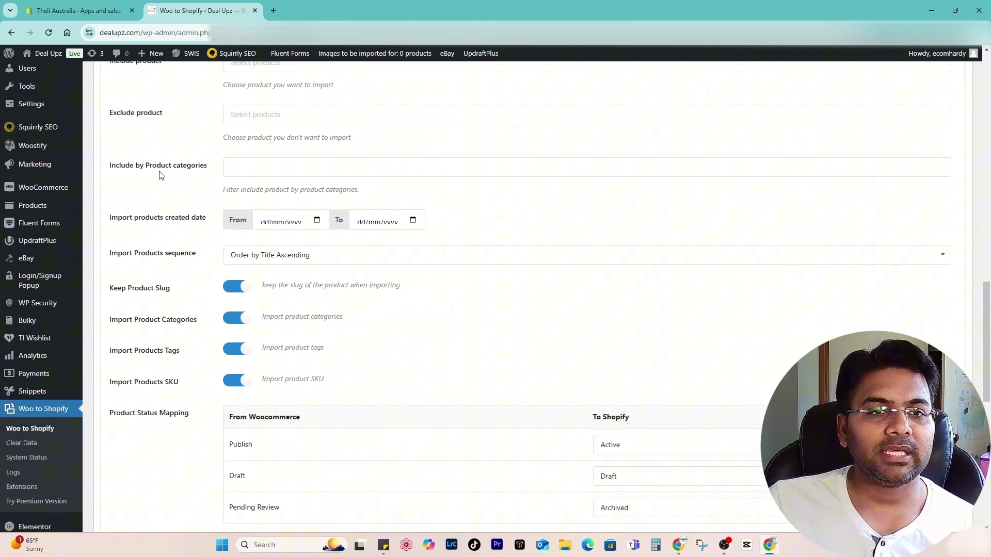
{"action": "left_click", "coordinate": [245, 169]}
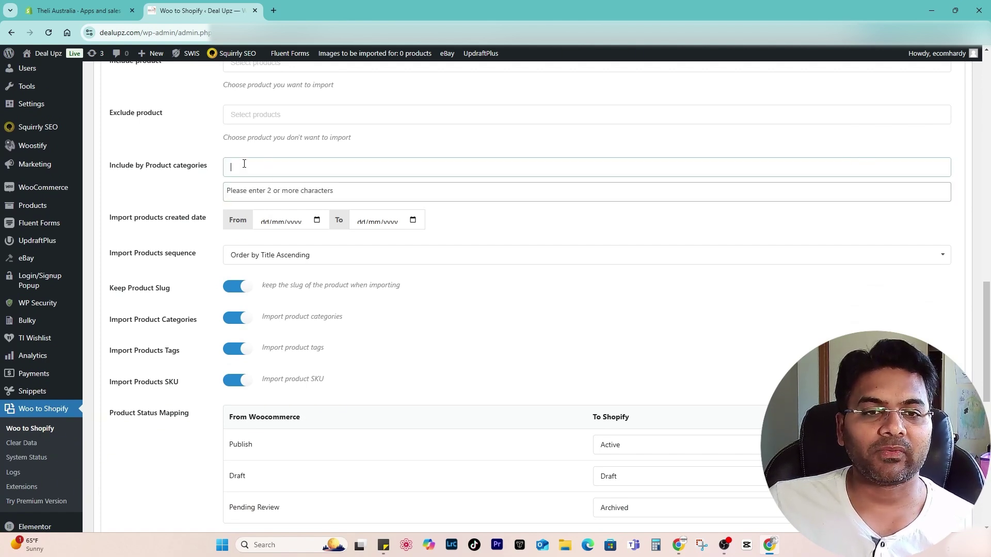
{"action": "left_click", "coordinate": [268, 154]}
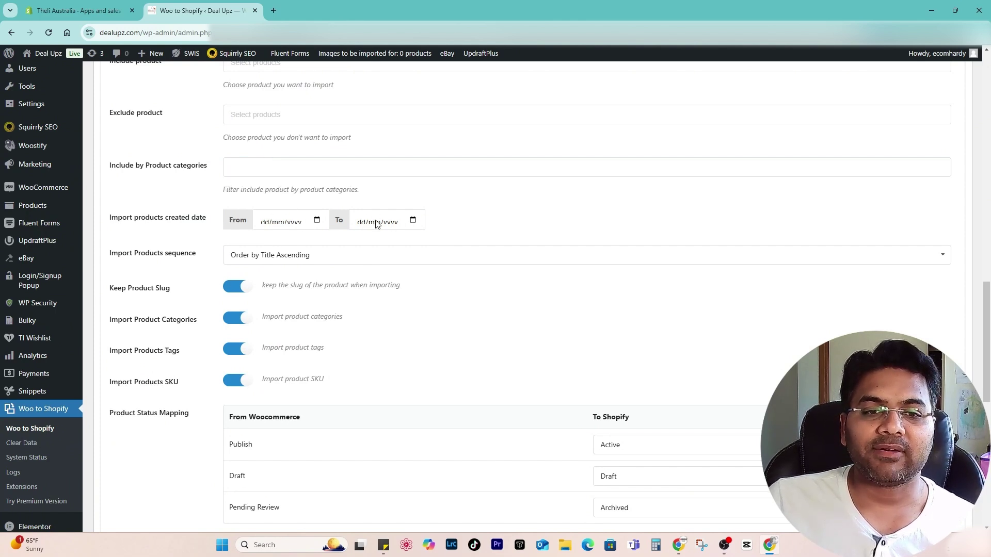
{"action": "scroll", "coordinate": [418, 227], "scroll_direction": "down", "scroll_amount": 3}
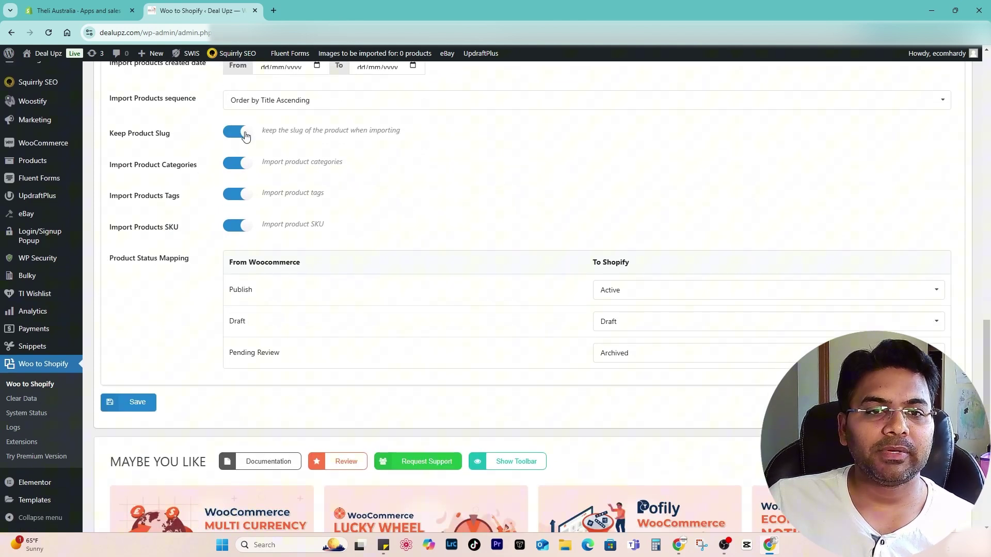
{"action": "scroll", "coordinate": [561, 269], "scroll_direction": "down", "scroll_amount": 2}
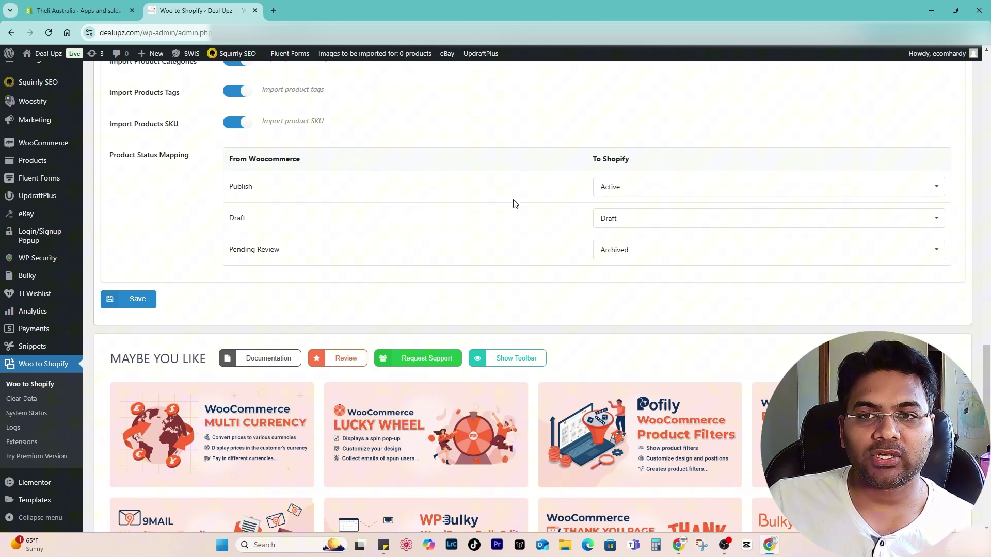
- Save the W2S settings, confirm the stored Shopify credentials under General settings, then collapse them
{"action": "left_click", "coordinate": [133, 305]}
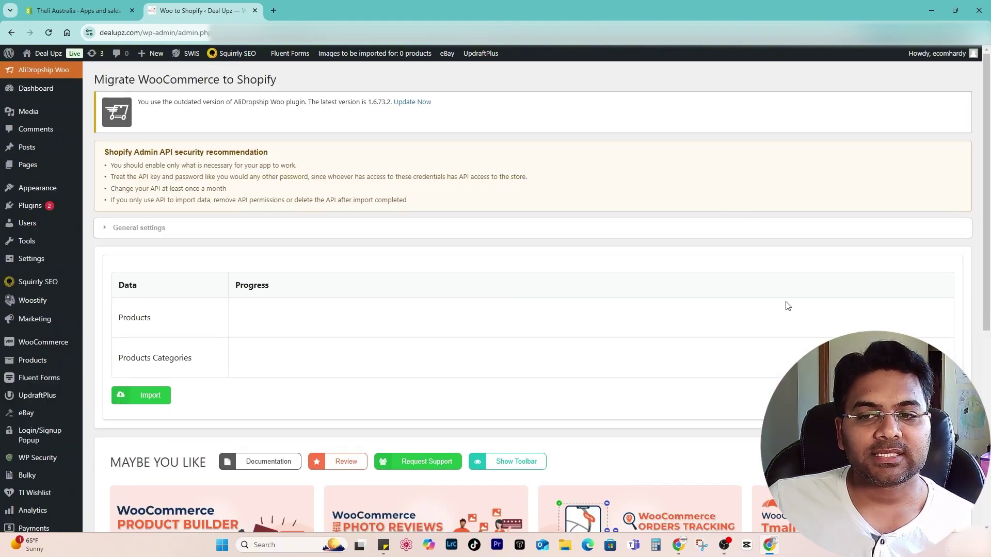
{"action": "left_click", "coordinate": [106, 228]}
{"action": "scroll", "coordinate": [542, 308], "scroll_direction": "down", "scroll_amount": 2}
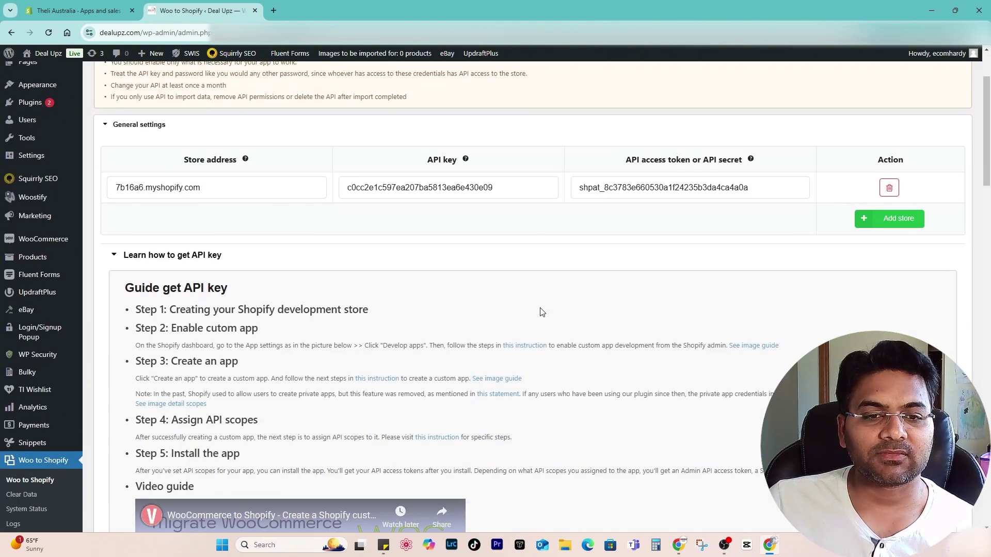
{"action": "scroll", "coordinate": [537, 312], "scroll_direction": "up", "scroll_amount": 2}
{"action": "left_click", "coordinate": [216, 228]}
{"action": "scroll", "coordinate": [289, 263], "scroll_direction": "down", "scroll_amount": 2}
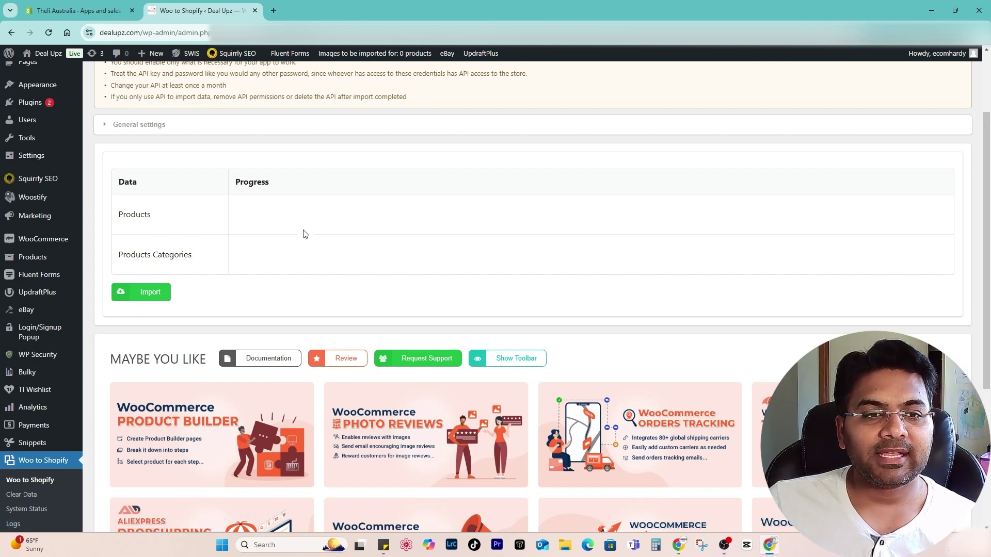
- Review the 18 published WooCommerce products in a new tab, then start the Shopify import
{"action": "mouse_move", "coordinate": [44, 247]}
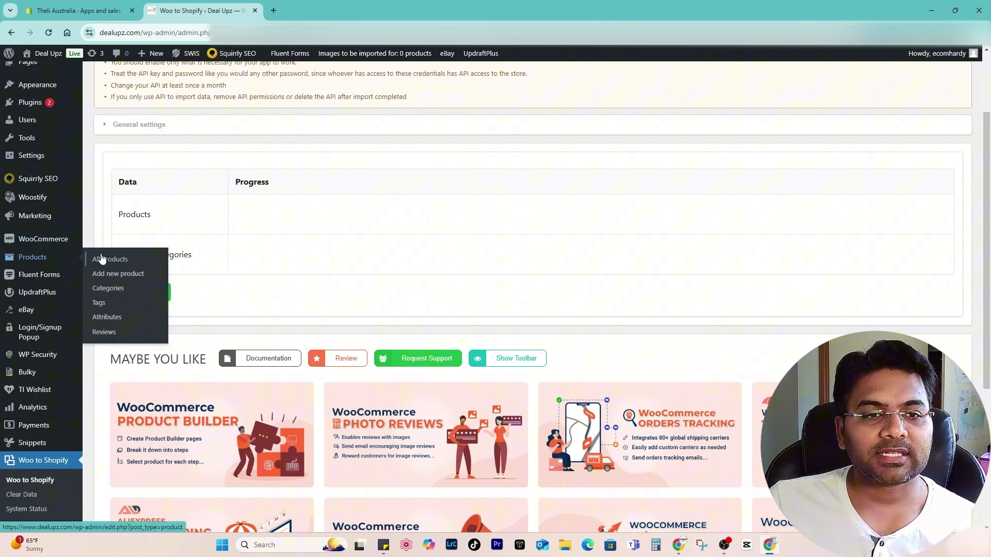
{"action": "right_click", "coordinate": [107, 258]}
{"action": "left_click", "coordinate": [124, 270]}
{"action": "left_click", "coordinate": [319, 11]}
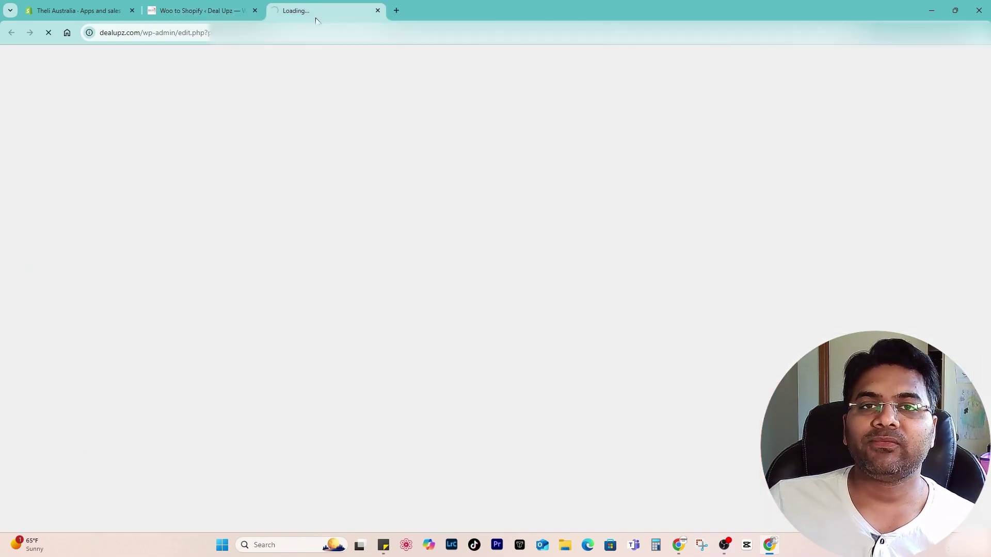
{"action": "scroll", "coordinate": [331, 263], "scroll_direction": "down", "scroll_amount": 1}
{"action": "scroll", "coordinate": [332, 263], "scroll_direction": "down", "scroll_amount": 8}
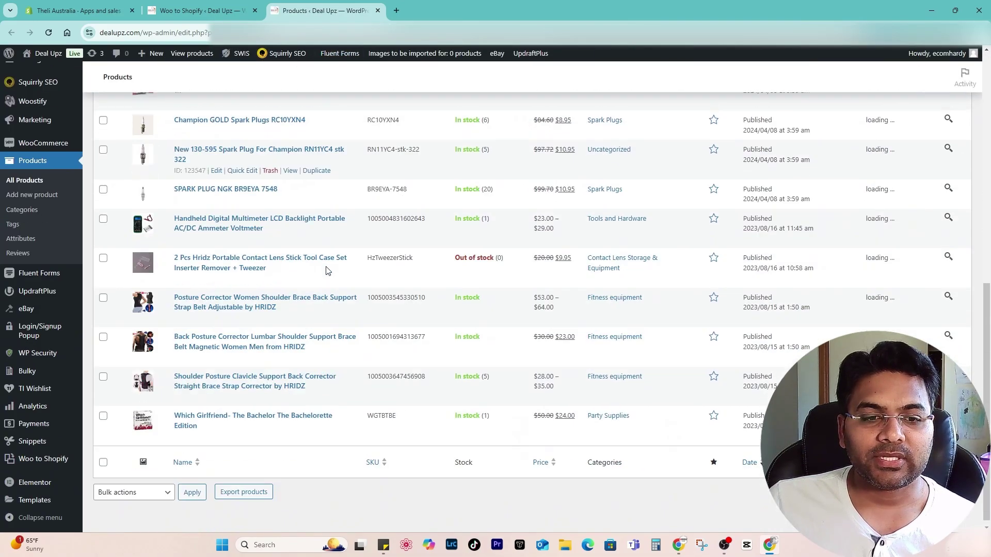
{"action": "scroll", "coordinate": [211, 203], "scroll_direction": "up", "scroll_amount": 9}
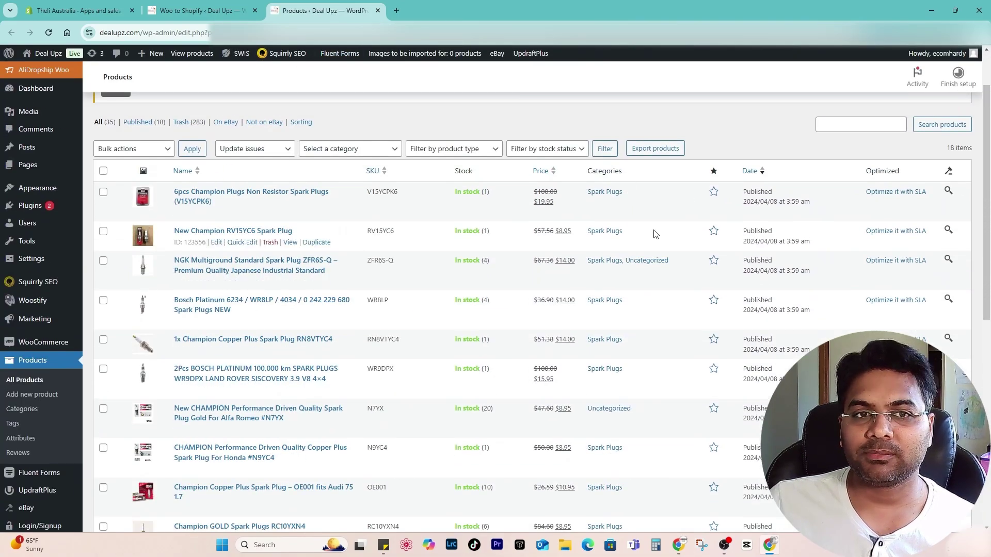
{"action": "scroll", "coordinate": [211, 201], "scroll_direction": "up", "scroll_amount": 2}
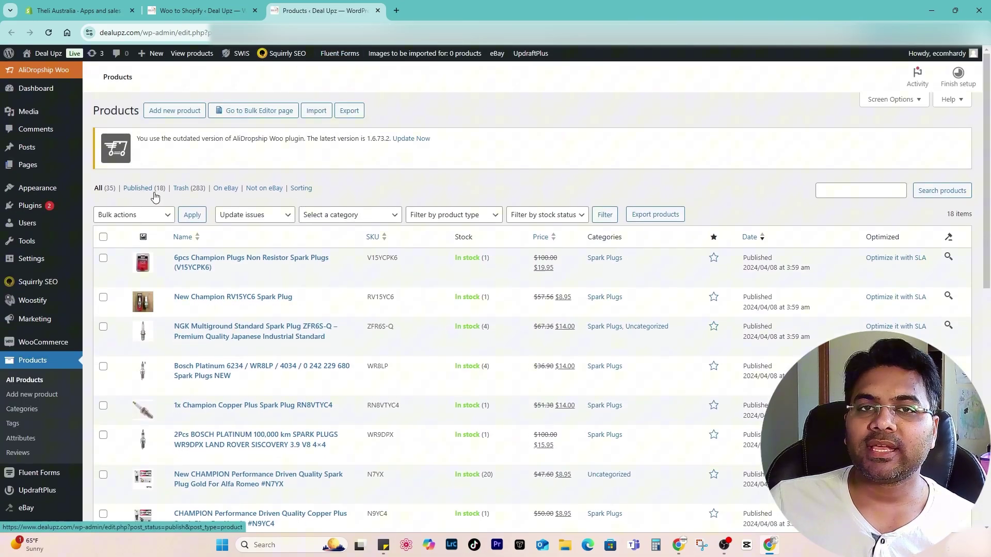
{"action": "key", "text": "ctrl+shift+Tab"}
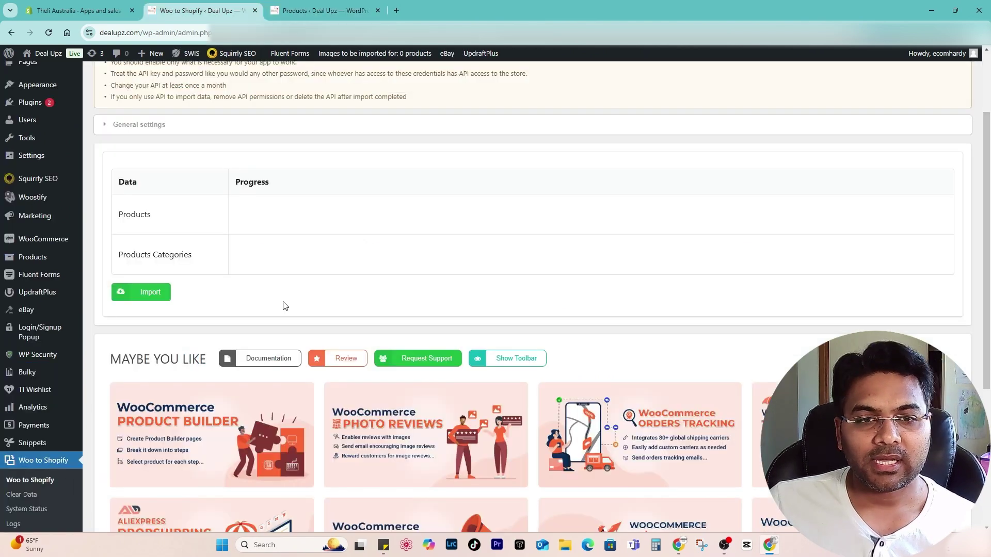
{"action": "left_click", "coordinate": [148, 293]}
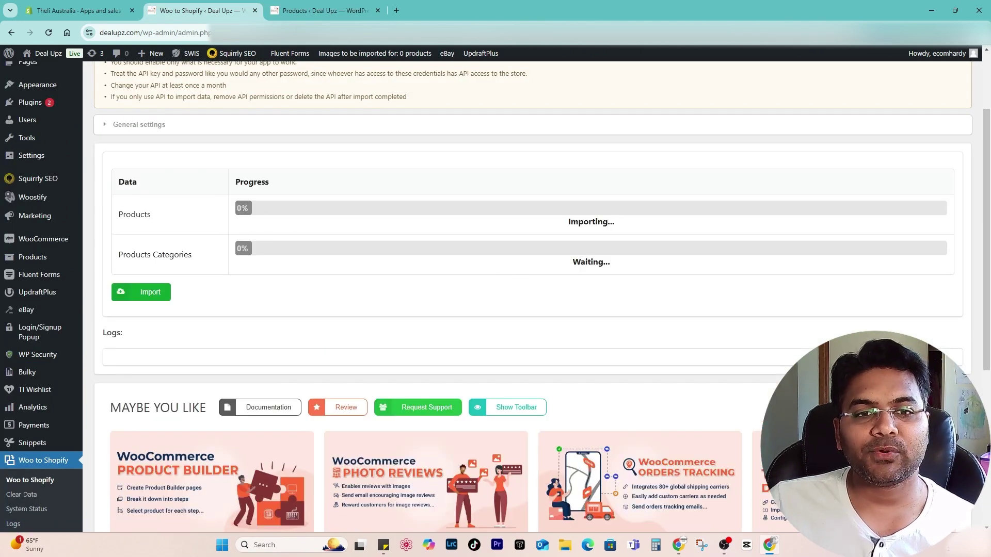
- Sort Shopify admin Products by Created, newest first, and reload to catch new imports
{"action": "left_click", "coordinate": [53, 11]}
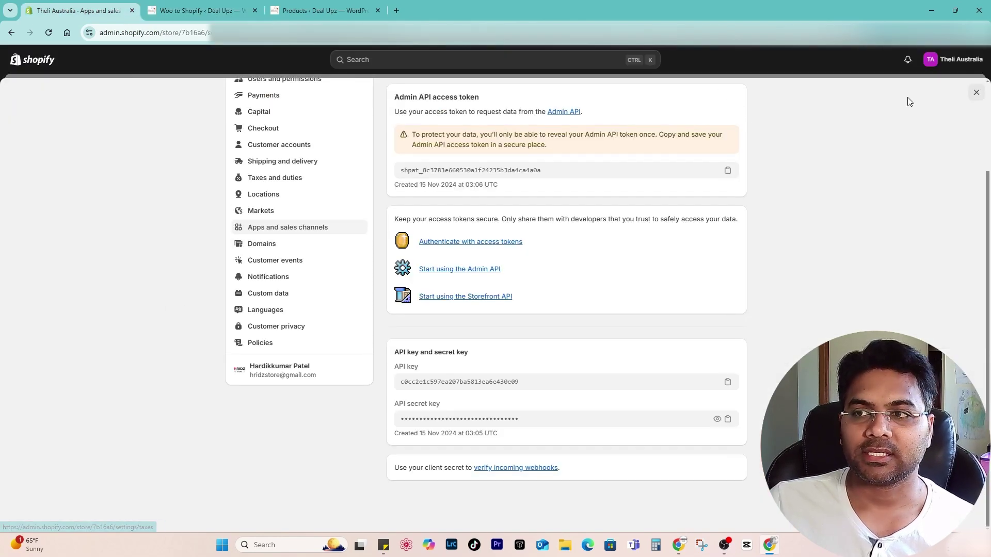
{"action": "left_click", "coordinate": [976, 96]}
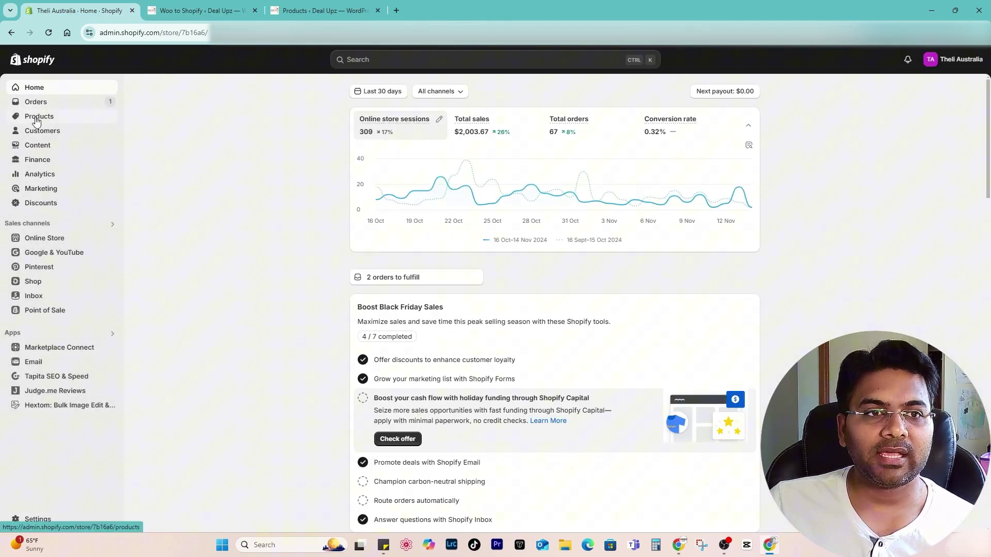
{"action": "left_click", "coordinate": [36, 120]}
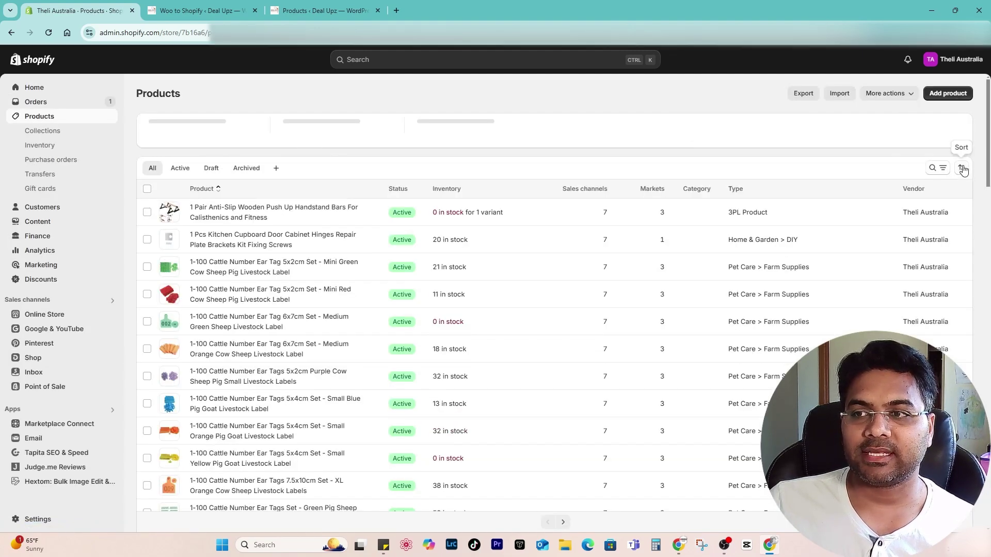
{"action": "left_click", "coordinate": [961, 168]}
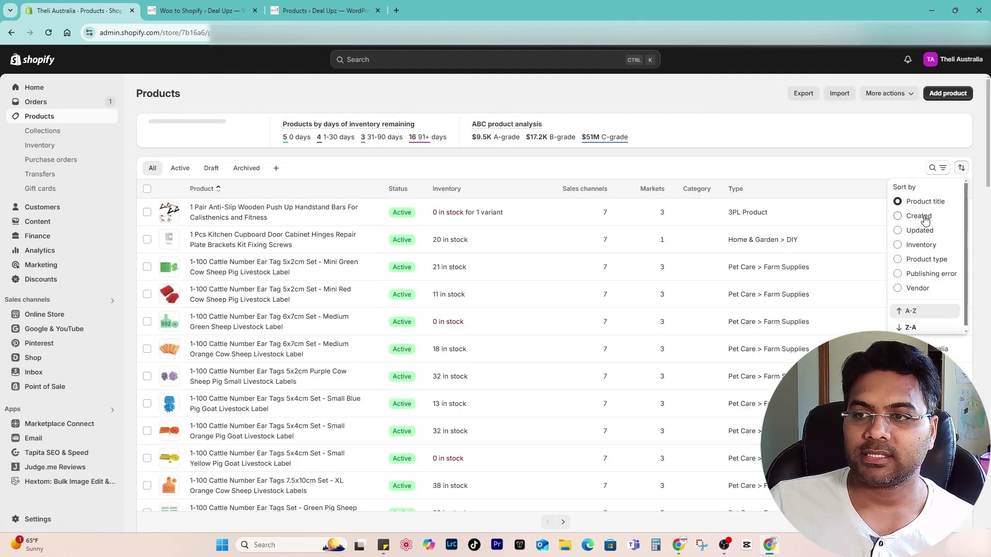
{"action": "left_click", "coordinate": [923, 217]}
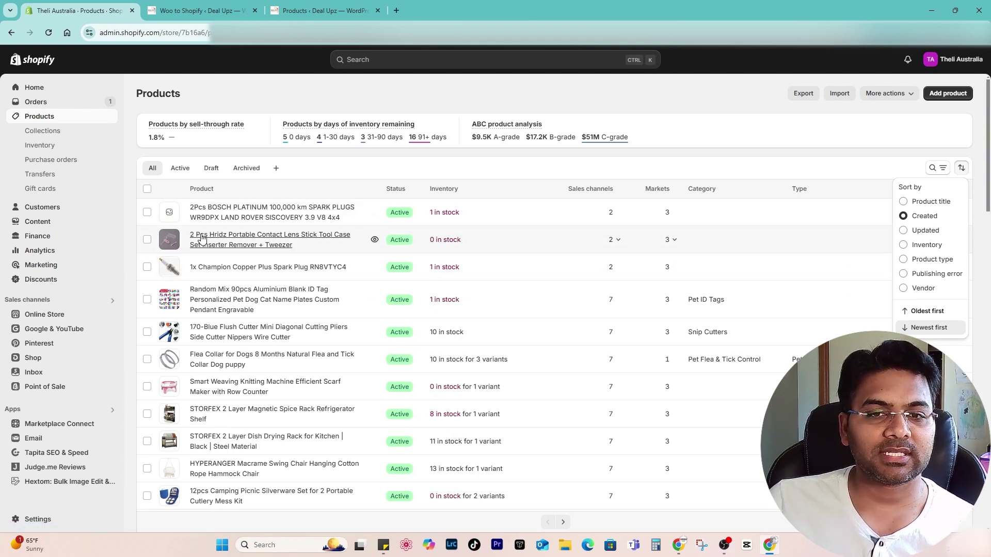
{"action": "left_click", "coordinate": [198, 214]}
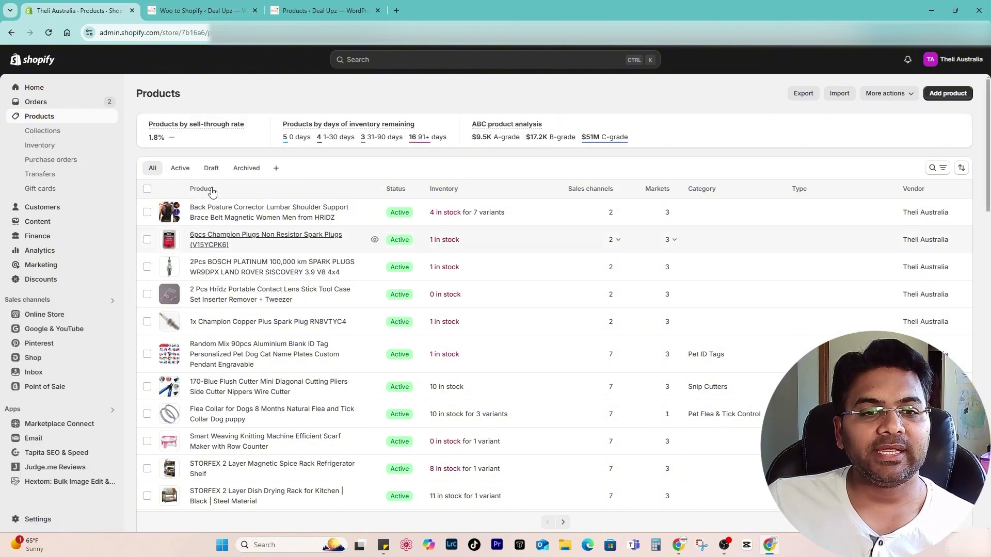
{"action": "left_click", "coordinate": [214, 10]}
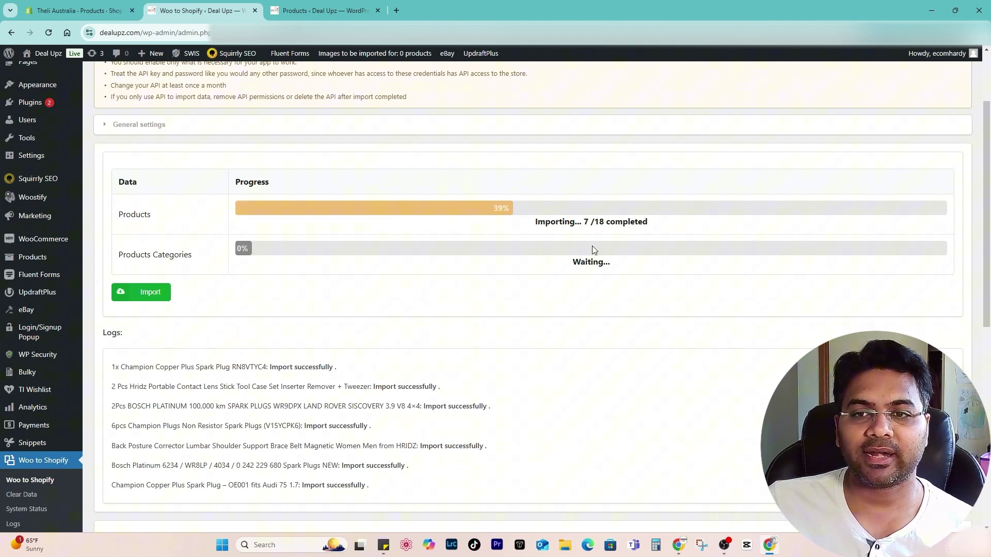
- Reload the Shopify Products list so the newly imported spark plug products show at the top
{"action": "left_click_drag", "start_coordinate": [583, 222], "coordinate": [605, 223]}
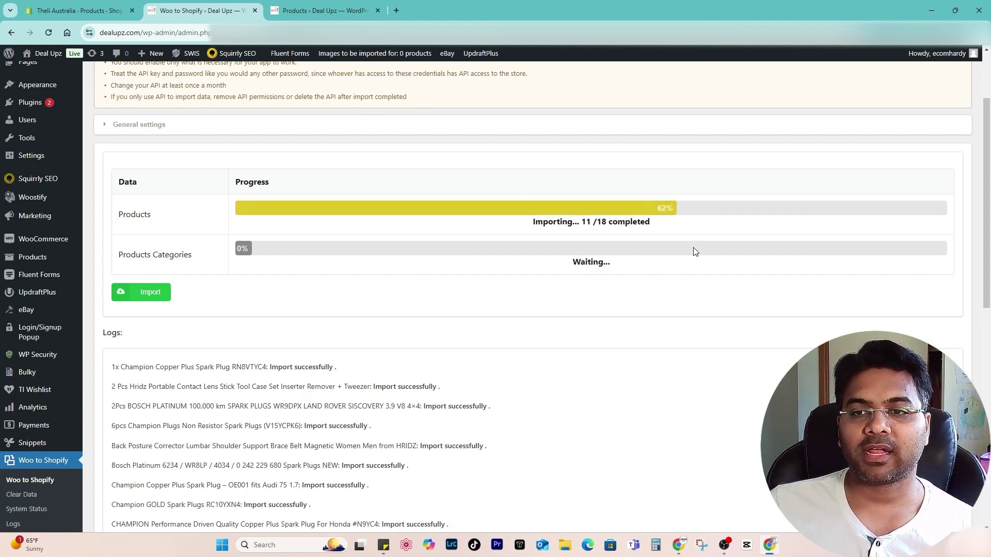
{"action": "left_click", "coordinate": [78, 10]}
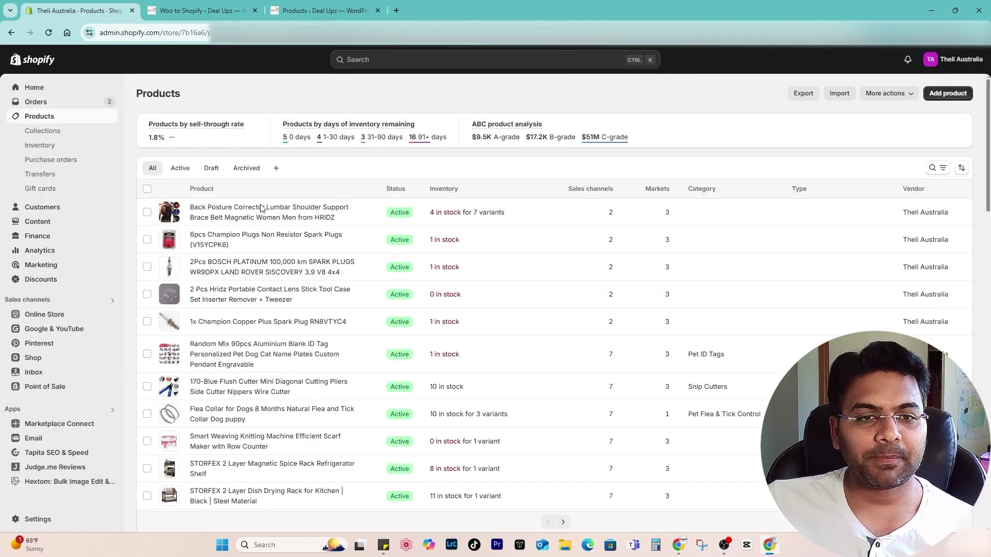
{"action": "left_click", "coordinate": [48, 34]}
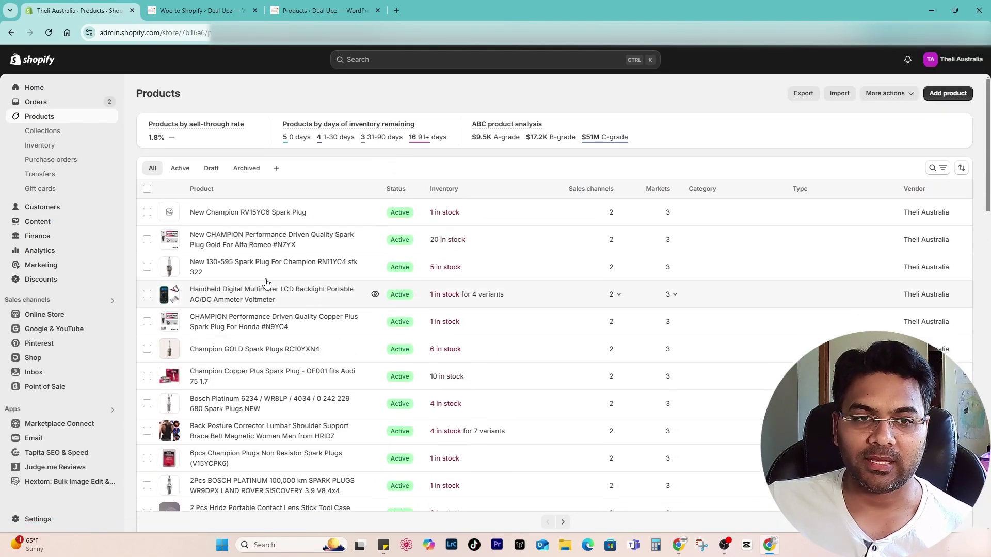
{"action": "scroll", "coordinate": [362, 350], "scroll_direction": "down", "scroll_amount": 2}
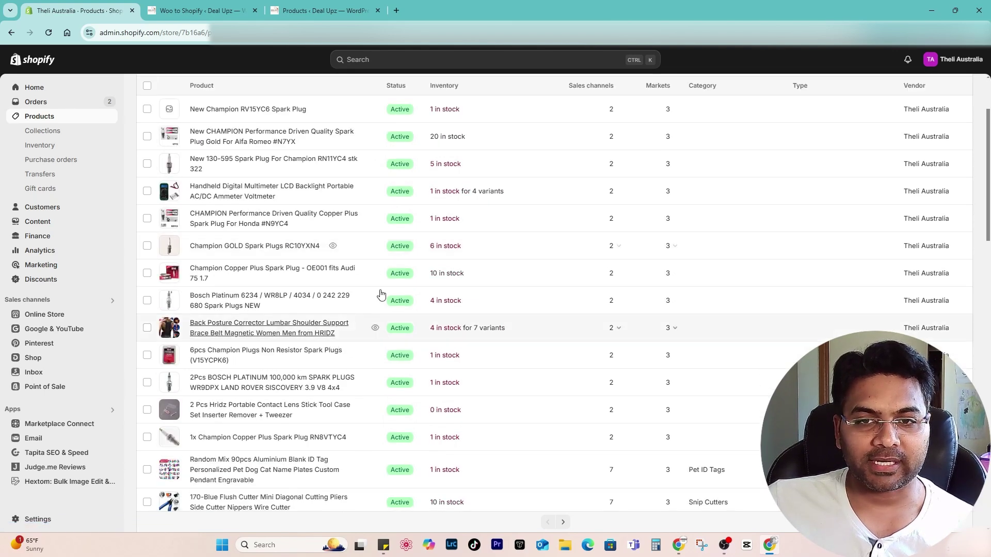
- Open Champion GOLD Spark Plugs RC10YXN4 on the storefront and review its title and description
{"action": "left_click", "coordinate": [333, 247]}
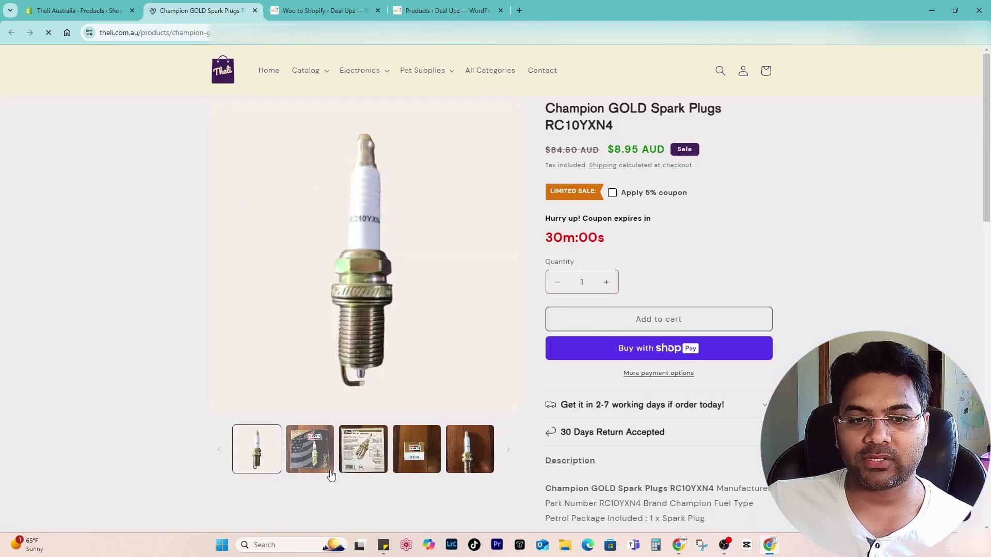
{"action": "left_click_drag", "start_coordinate": [546, 108], "coordinate": [621, 129]}
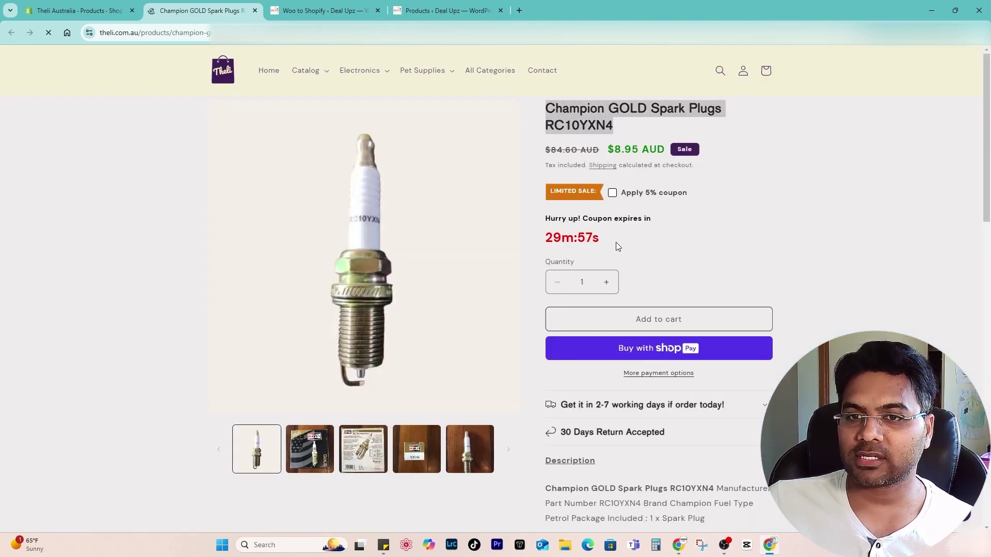
{"action": "scroll", "coordinate": [692, 264], "scroll_direction": "down", "scroll_amount": 5}
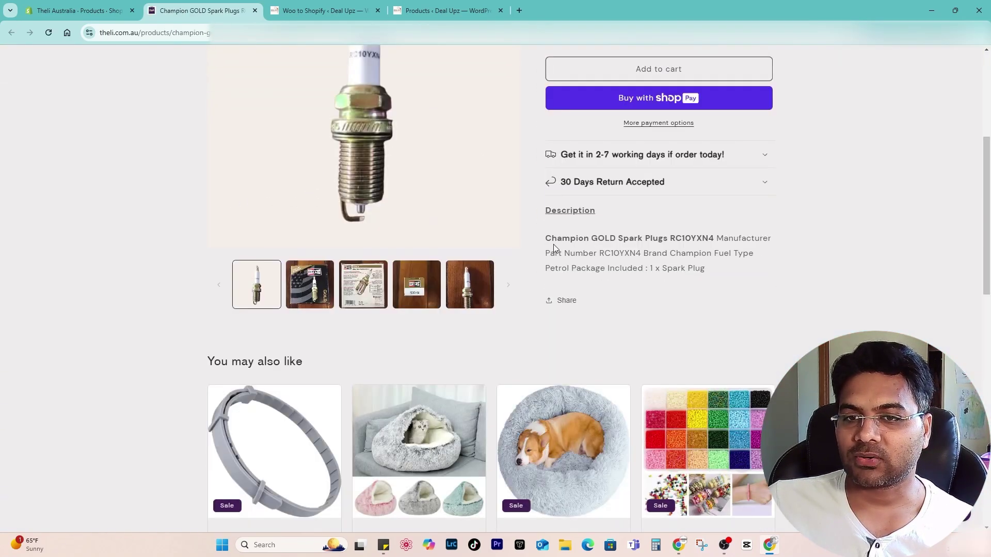
{"action": "left_click_drag", "start_coordinate": [553, 243], "coordinate": [739, 268]}
{"action": "left_click", "coordinate": [738, 268]}
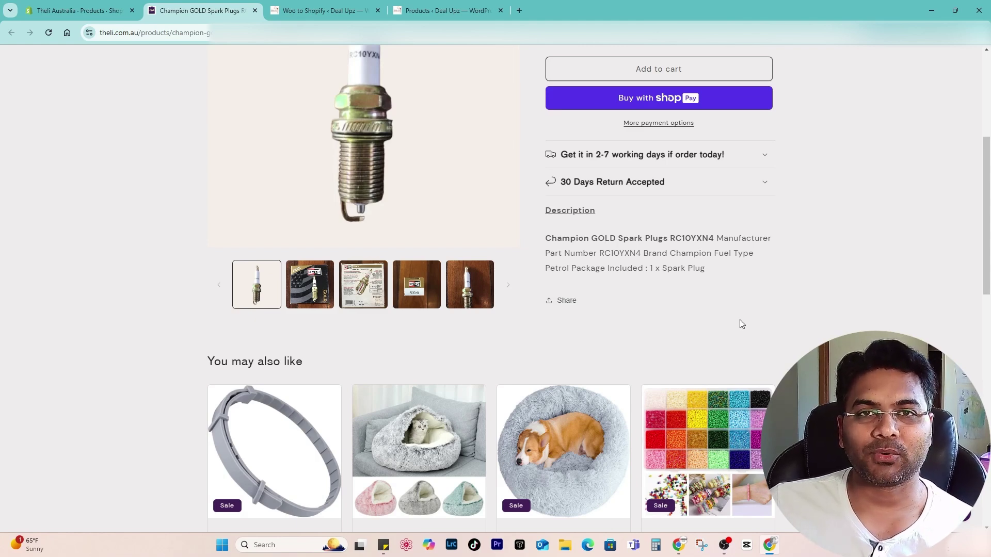
{"action": "scroll", "coordinate": [739, 324], "scroll_direction": "up", "scroll_amount": 1}
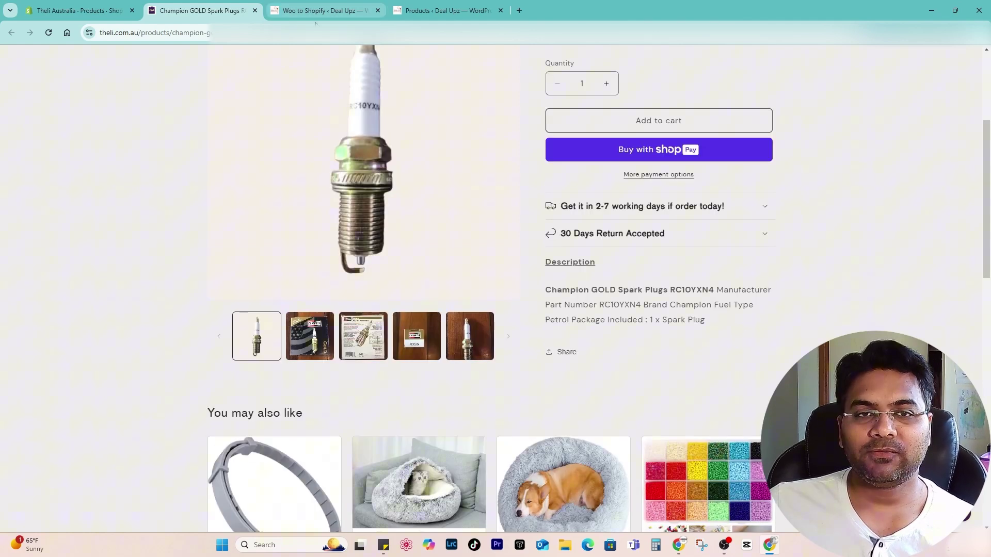
- Open Champion GOLD Spark Plugs in Shopify admin and split out the Part Number, Brand and Fuel Type lines
{"action": "left_click", "coordinate": [333, 11]}
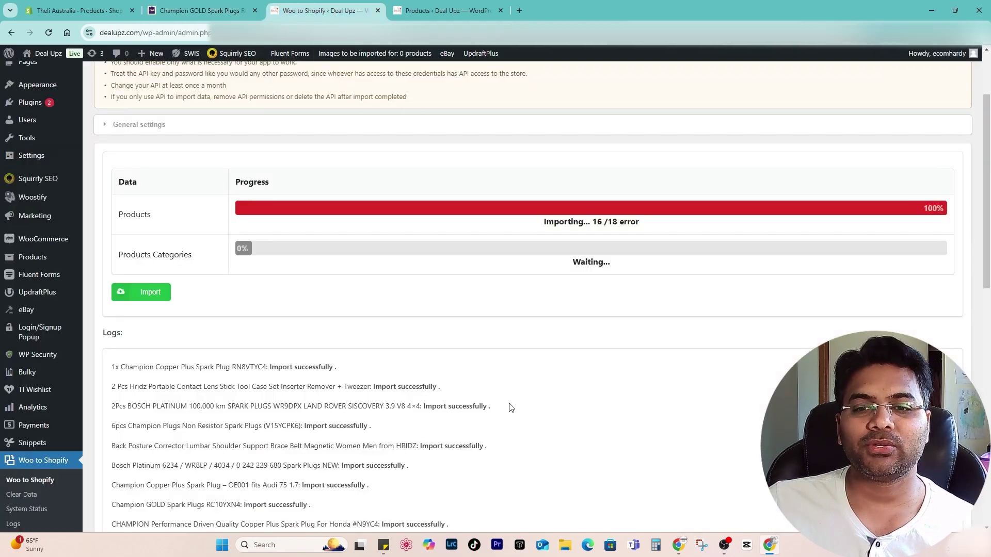
{"action": "left_click", "coordinate": [86, 4]}
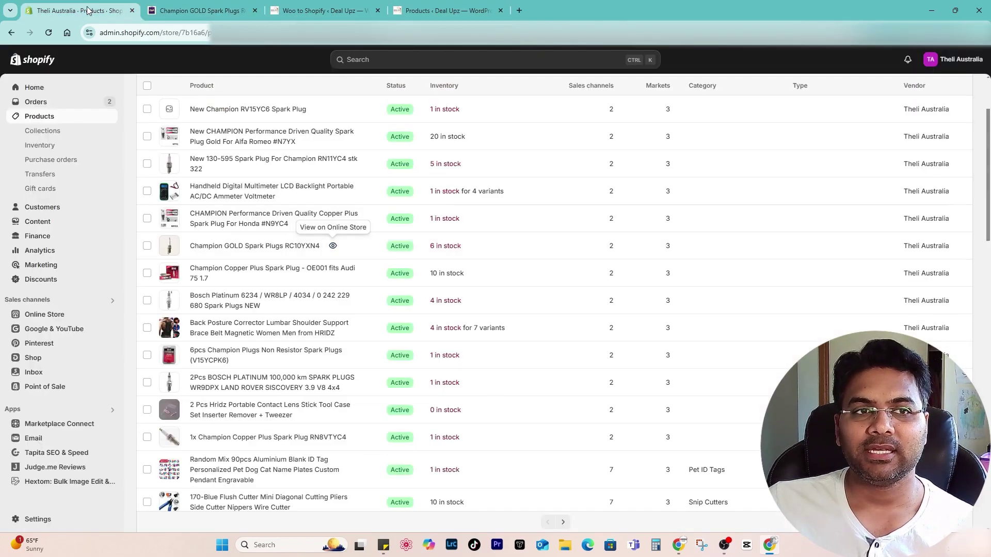
{"action": "middle_click", "coordinate": [257, 253]}
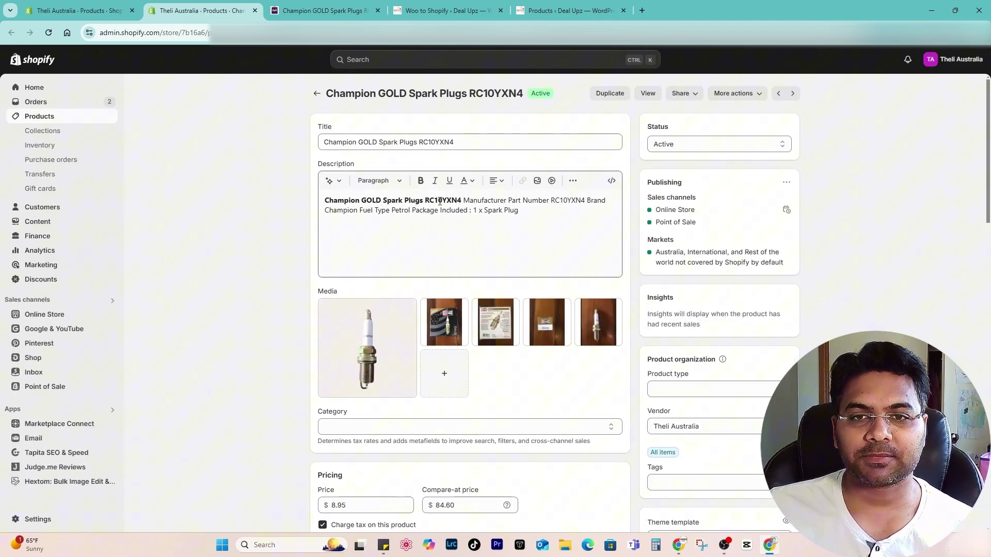
{"action": "left_click_drag", "start_coordinate": [533, 218], "coordinate": [324, 200]}
{"action": "left_click", "coordinate": [379, 210]}
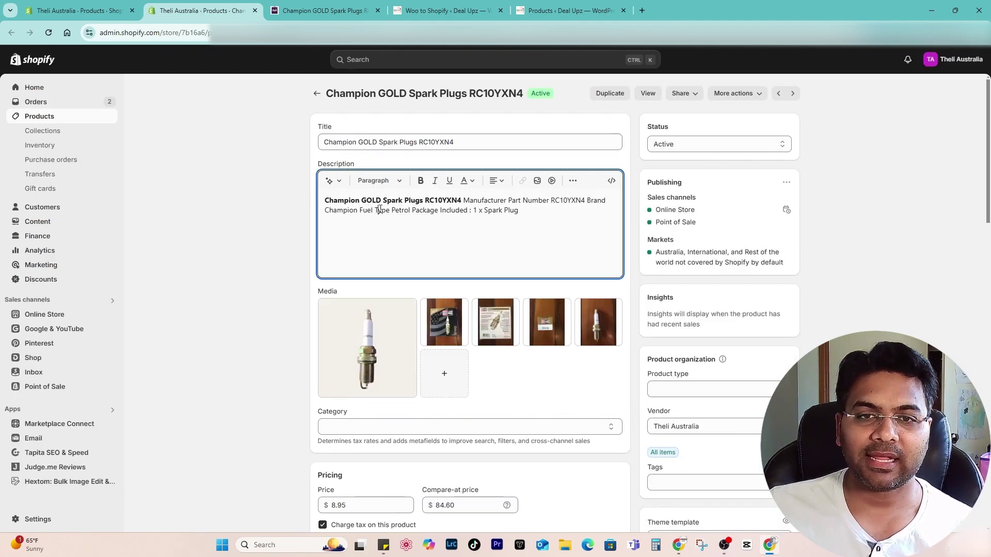
{"action": "left_click", "coordinate": [464, 201]}
{"action": "key", "text": "Return"}
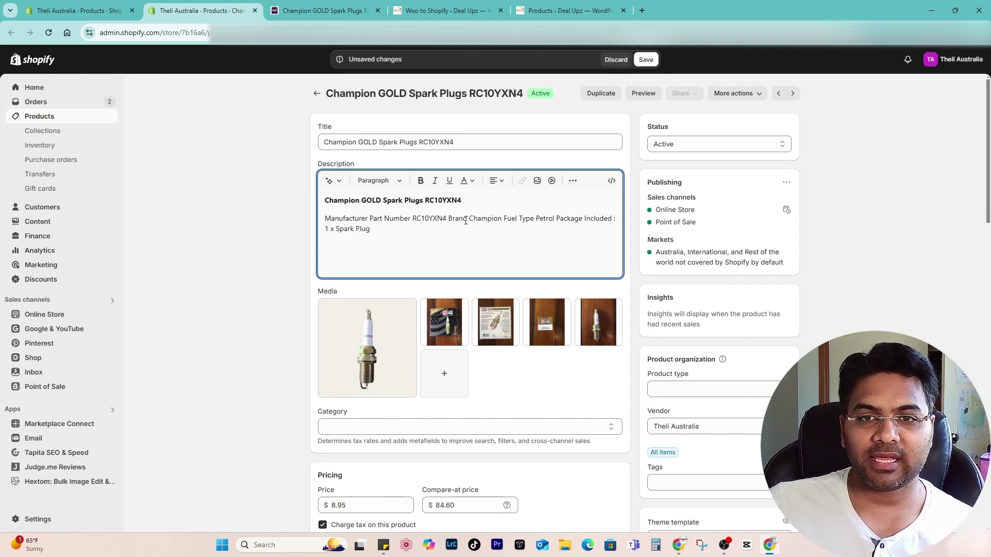
{"action": "left_click", "coordinate": [446, 218]}
{"action": "key", "text": "Return"}
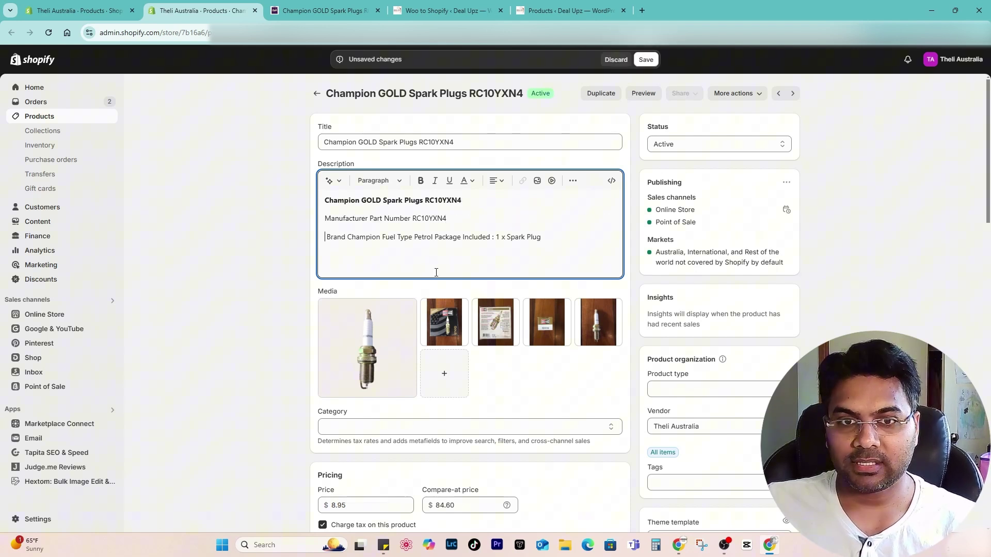
{"action": "key", "text": "Return"}
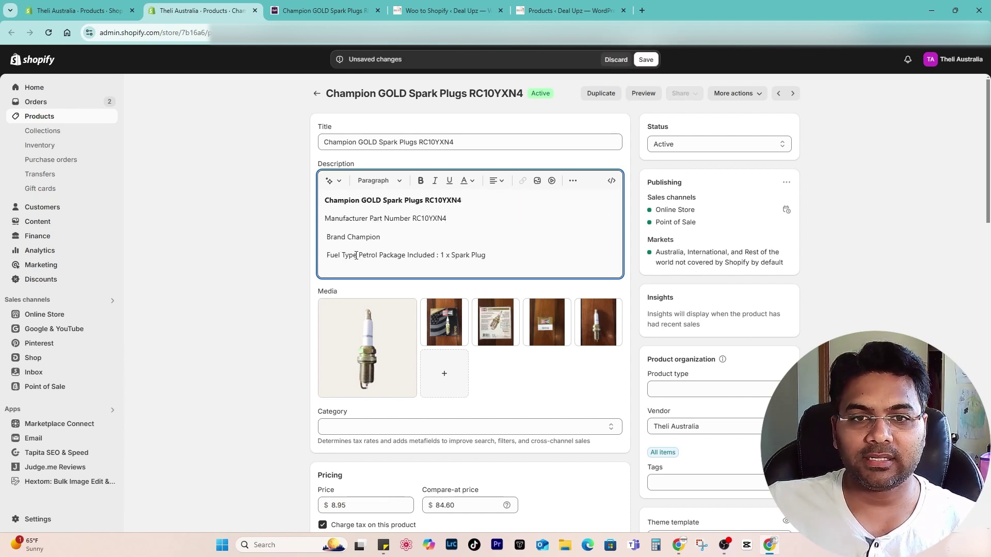
- Give Package Included : and 1 x Spark Plug their own lines, bold the label, trim spaces
{"action": "left_click", "coordinate": [379, 255]}
{"action": "key", "text": "Return"}
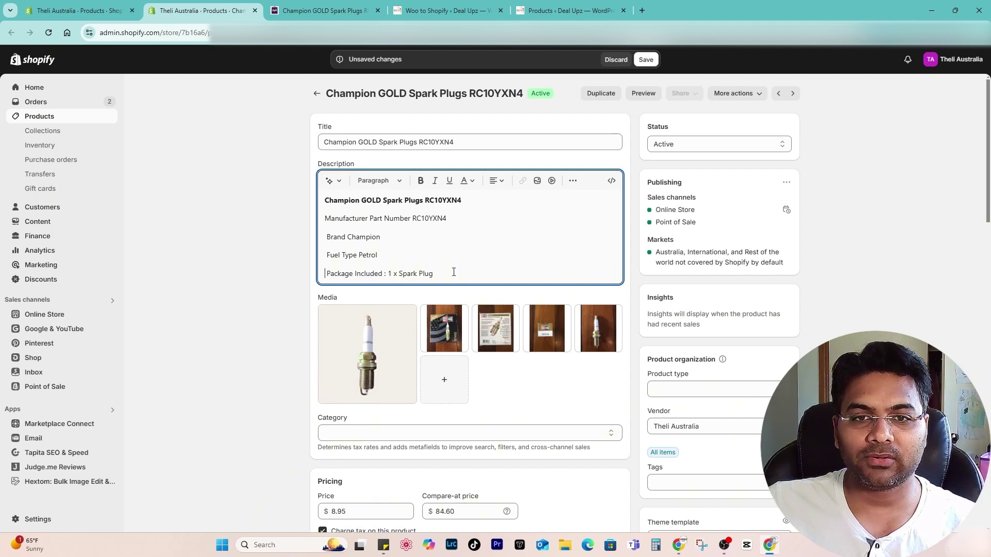
{"action": "left_click", "coordinate": [389, 273]}
{"action": "key", "text": "Return"}
{"action": "left_click_drag", "start_coordinate": [392, 273], "coordinate": [322, 277]}
{"action": "key", "text": "ctrl+b"}
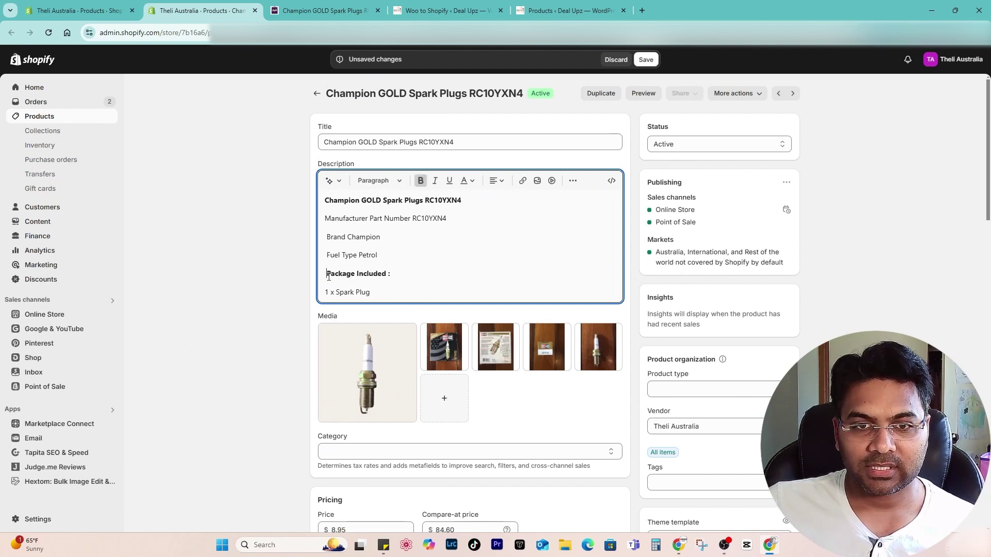
{"action": "left_click", "coordinate": [327, 274]}
{"action": "key", "text": "BackSpace"}
{"action": "left_click", "coordinate": [327, 256]}
{"action": "key", "text": "BackSpace"}
{"action": "left_click", "coordinate": [327, 237]}
{"action": "key", "text": "BackSpace"}
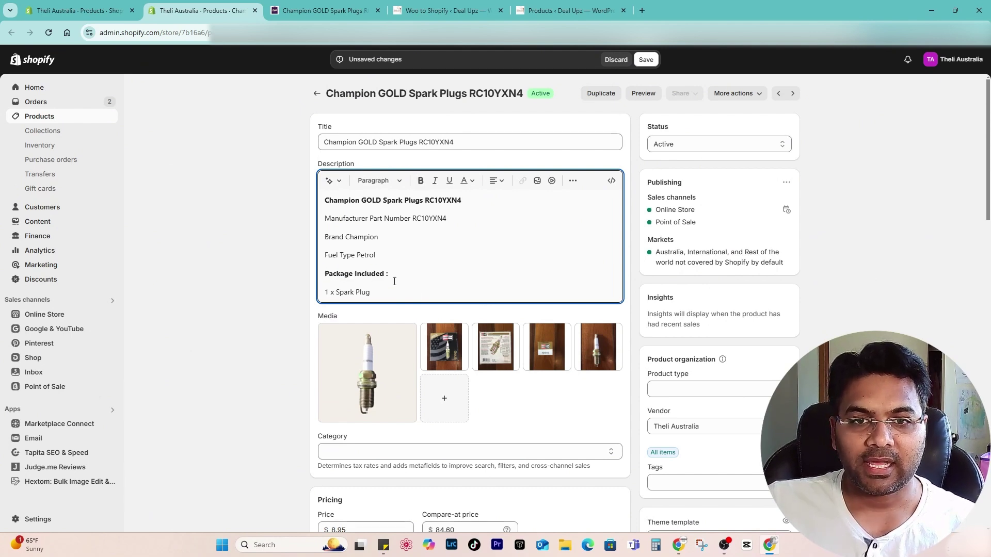
{"action": "left_click", "coordinate": [399, 274]}
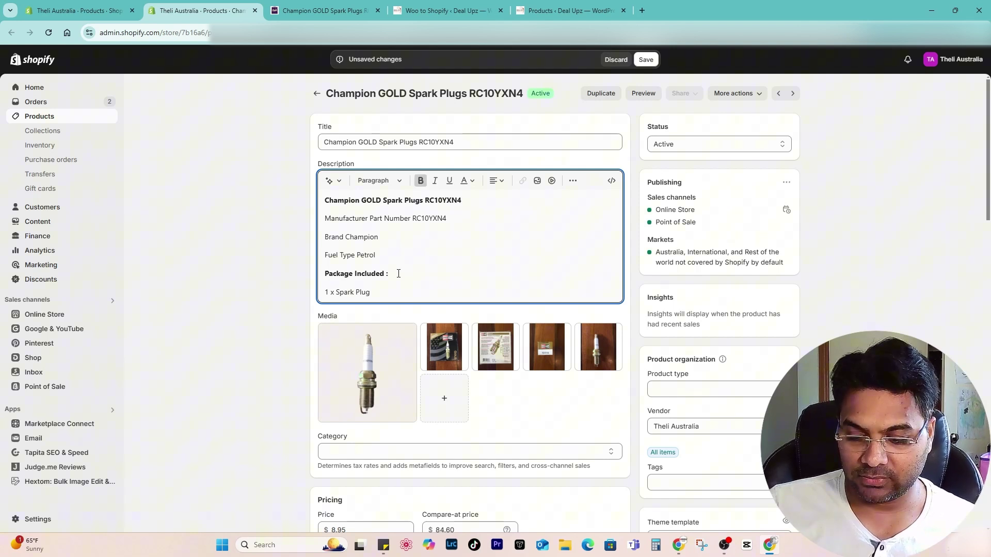
{"action": "key", "text": "Delete"}
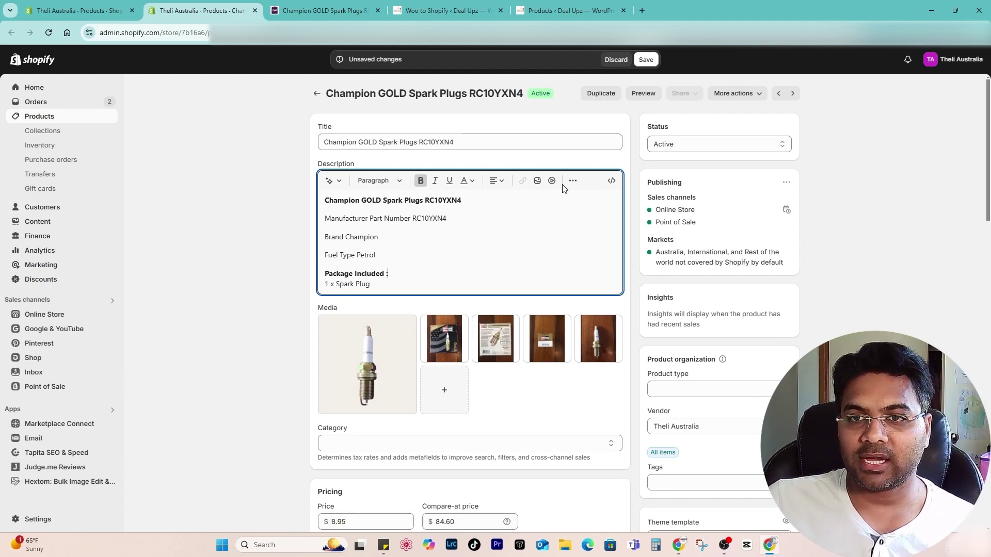
- Save the product and check the reformatted description on the storefront
{"action": "left_click", "coordinate": [645, 59]}
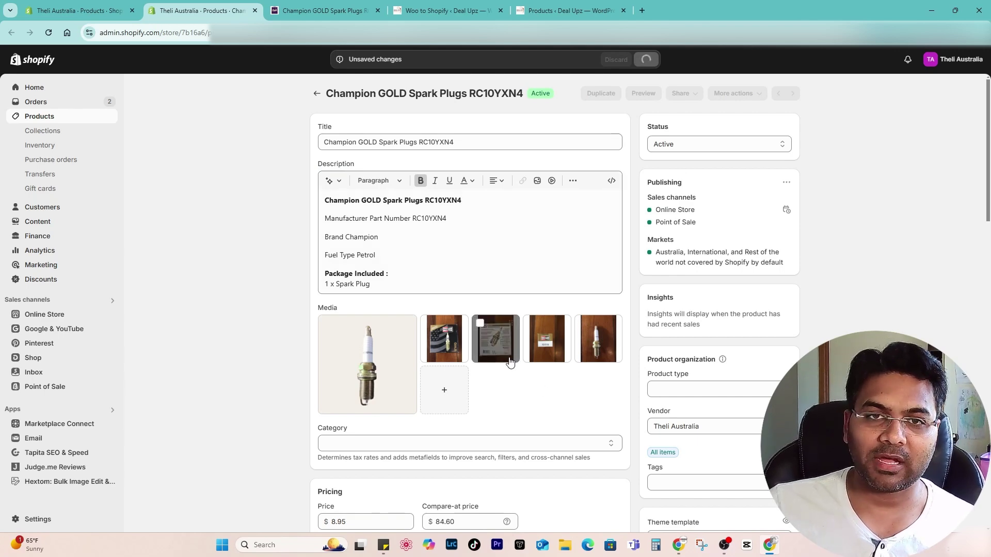
{"action": "key", "text": "ctrl+Tab"}
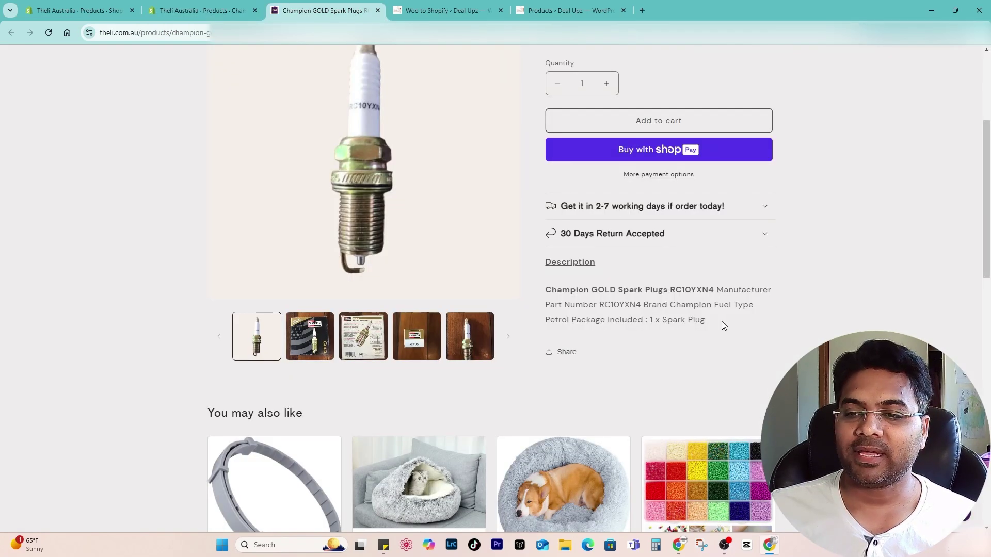
{"action": "left_click_drag", "start_coordinate": [718, 321], "coordinate": [546, 290]}
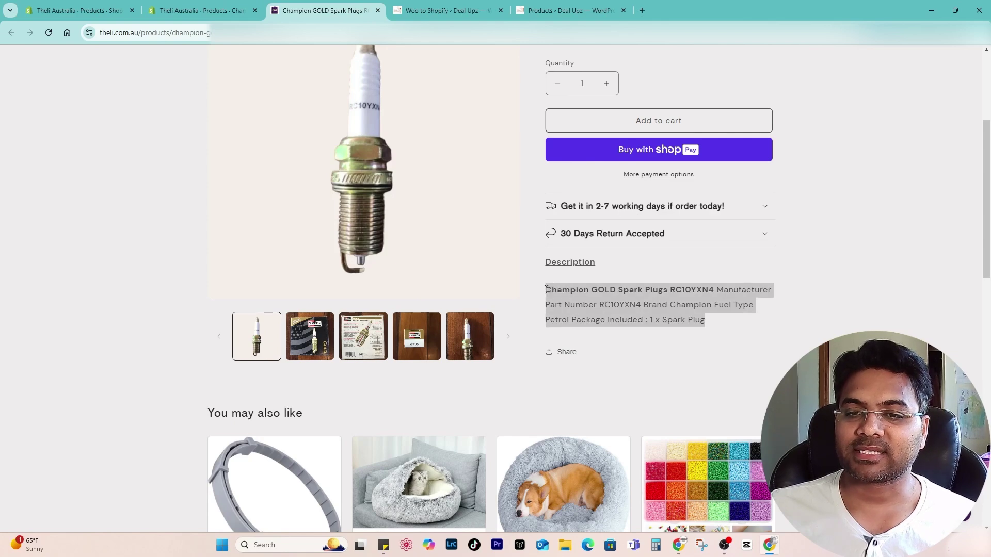
{"action": "left_click", "coordinate": [742, 336]}
{"action": "left_click", "coordinate": [411, 11]}
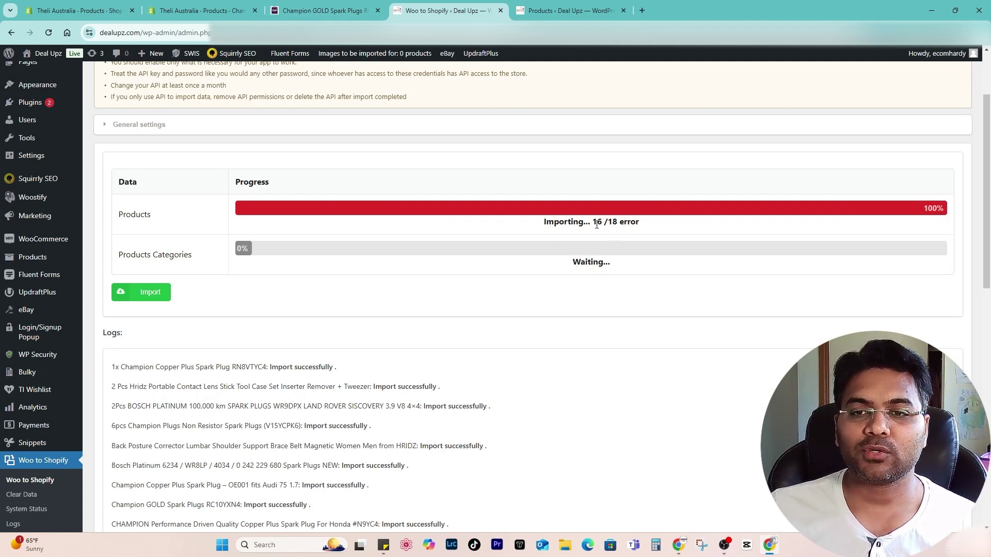
- Confirm the 16 of 18 import count against the reloaded Shopify product list
{"action": "left_click_drag", "start_coordinate": [598, 222], "coordinate": [609, 221]}
{"action": "key", "text": "ctrl+1"}
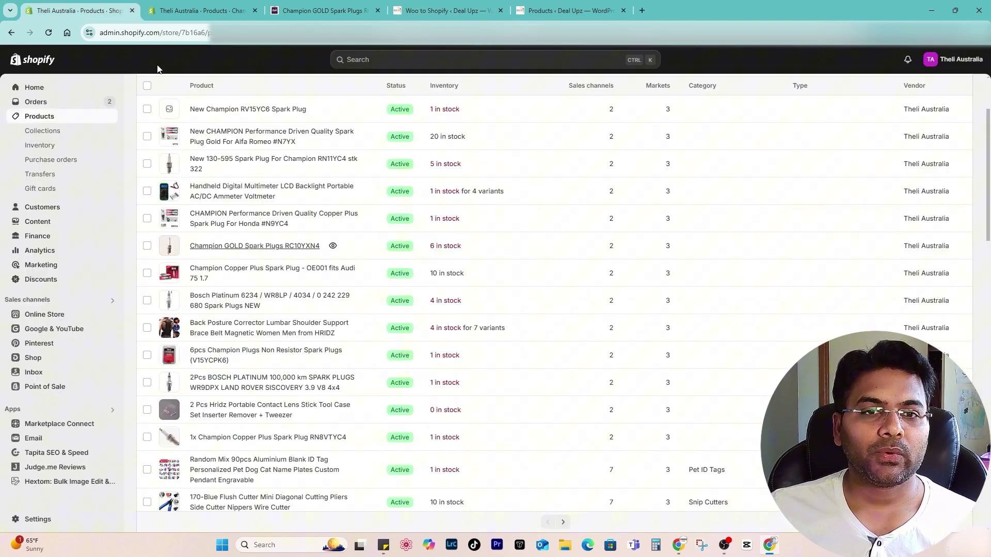
{"action": "left_click", "coordinate": [49, 32]}
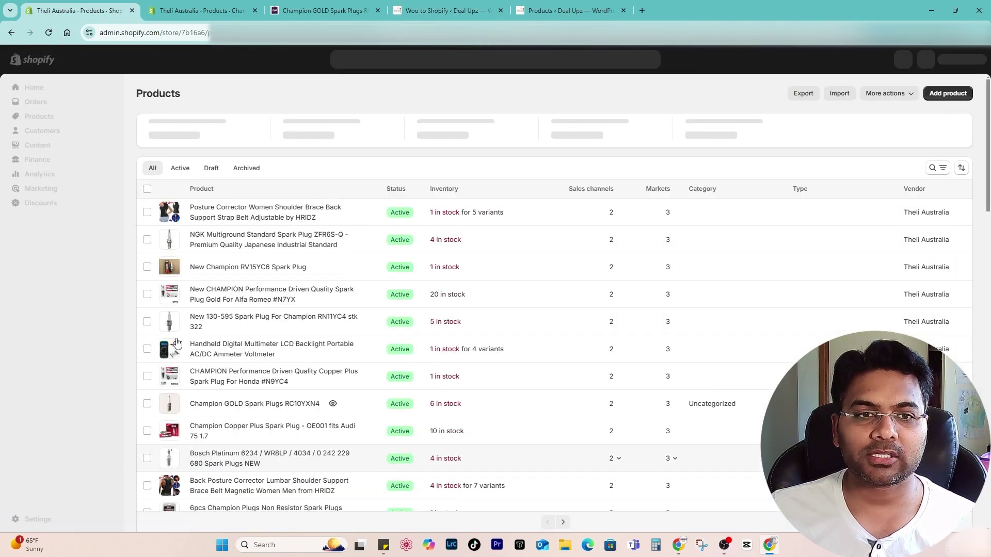
{"action": "left_click", "coordinate": [147, 189]}
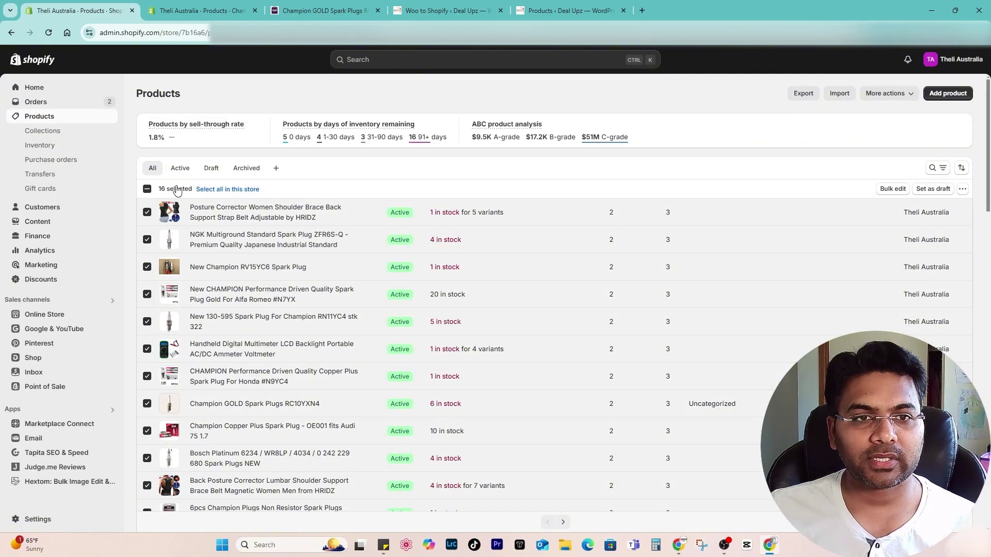
- Re-run Import on the W2S page to clear the progress and scroll to the Logs link
{"action": "left_click", "coordinate": [444, 10]}
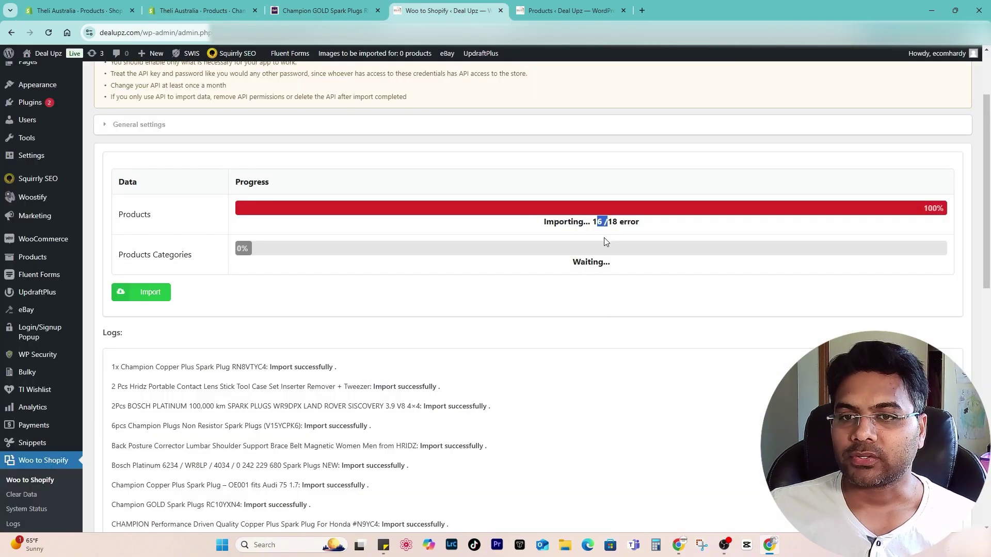
{"action": "left_click", "coordinate": [158, 292]}
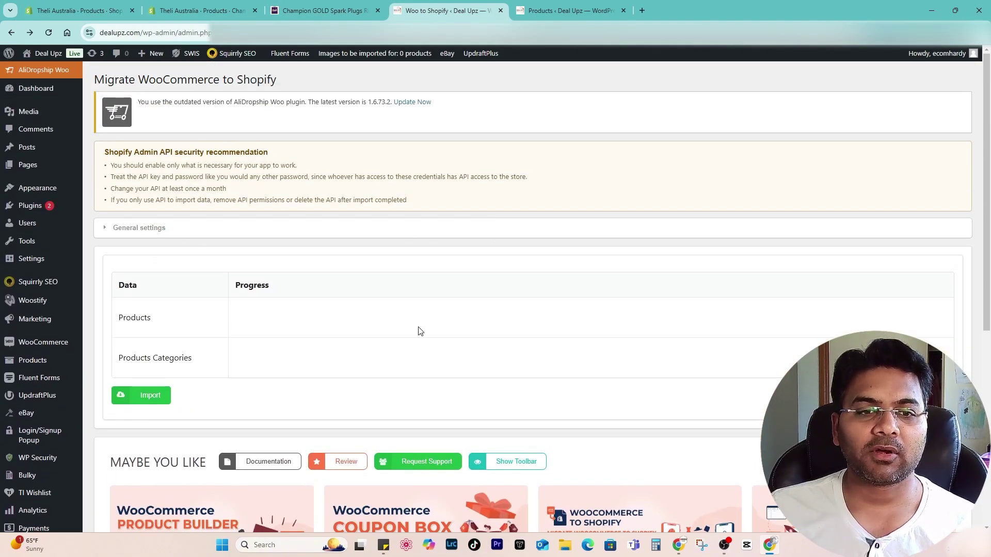
{"action": "scroll", "coordinate": [418, 331], "scroll_direction": "down", "scroll_amount": 3}
{"action": "scroll", "coordinate": [123, 323], "scroll_direction": "down", "scroll_amount": 3}
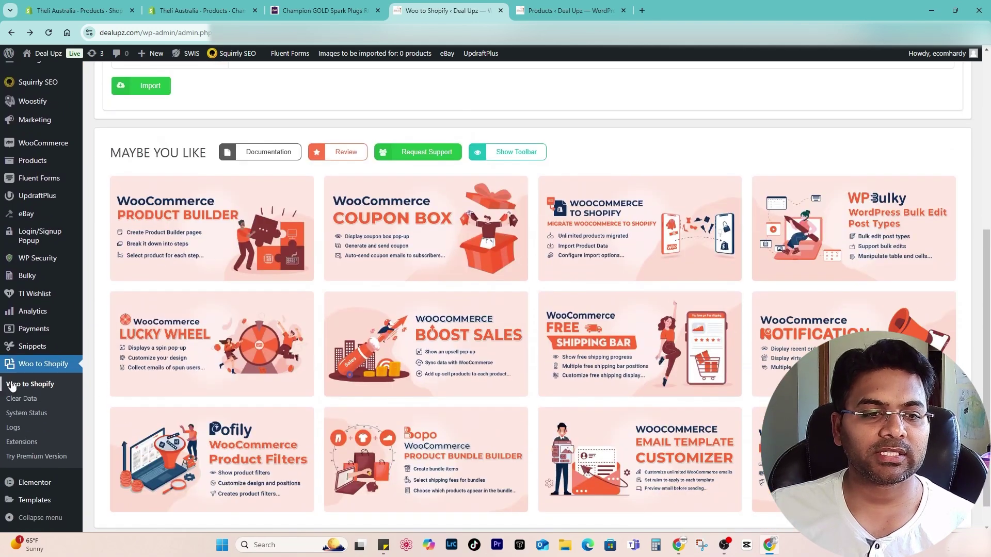
- Open the full W2S import log and search it for 'import'
{"action": "left_click", "coordinate": [13, 429]}
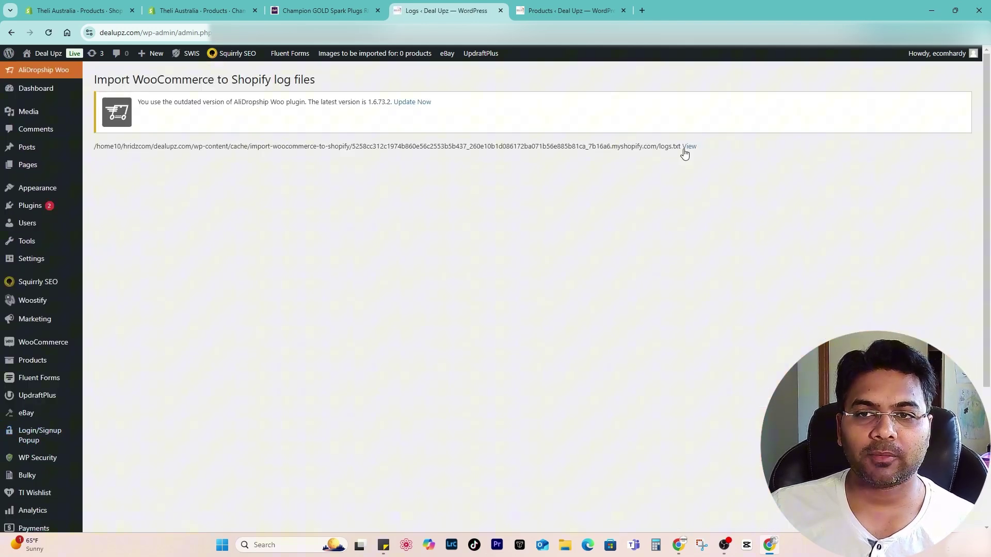
{"action": "left_click", "coordinate": [689, 147]}
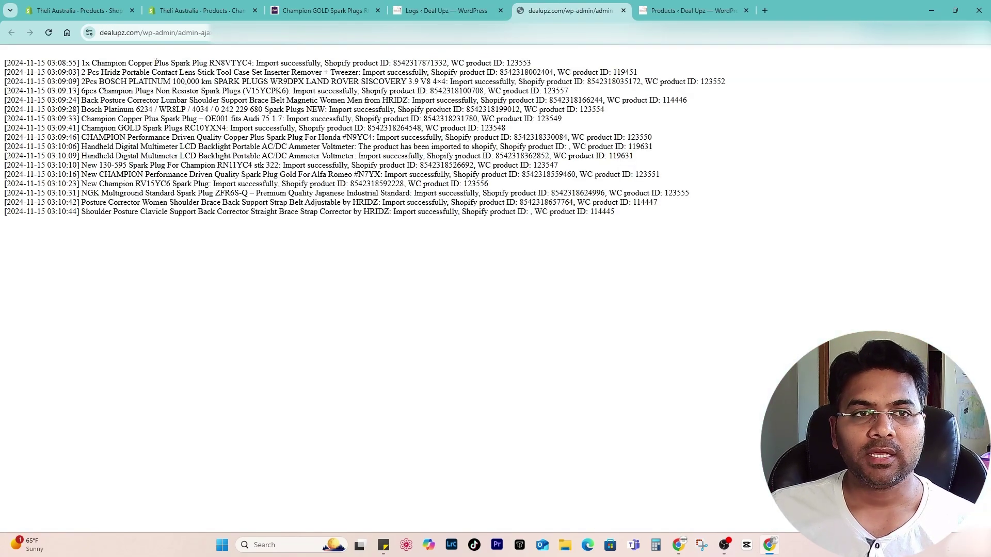
{"action": "left_click_drag", "start_coordinate": [156, 62], "coordinate": [420, 235]}
{"action": "left_click", "coordinate": [420, 235]}
{"action": "key", "text": "ctrl+f"}
{"action": "type", "text": "import"}
{"action": "left_click", "coordinate": [850, 55]}
{"action": "left_click", "coordinate": [623, 10]}
{"action": "scroll", "coordinate": [107, 449], "scroll_direction": "down", "scroll_amount": 4}
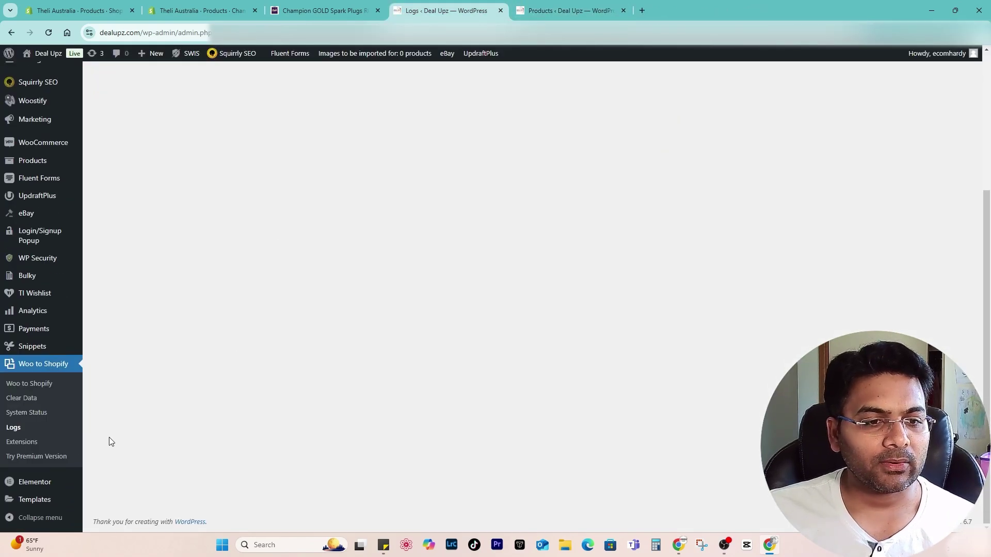
- Review System Status, noting PHP Time Limit 30, then go to the Clear Data page
{"action": "left_click", "coordinate": [28, 418]}
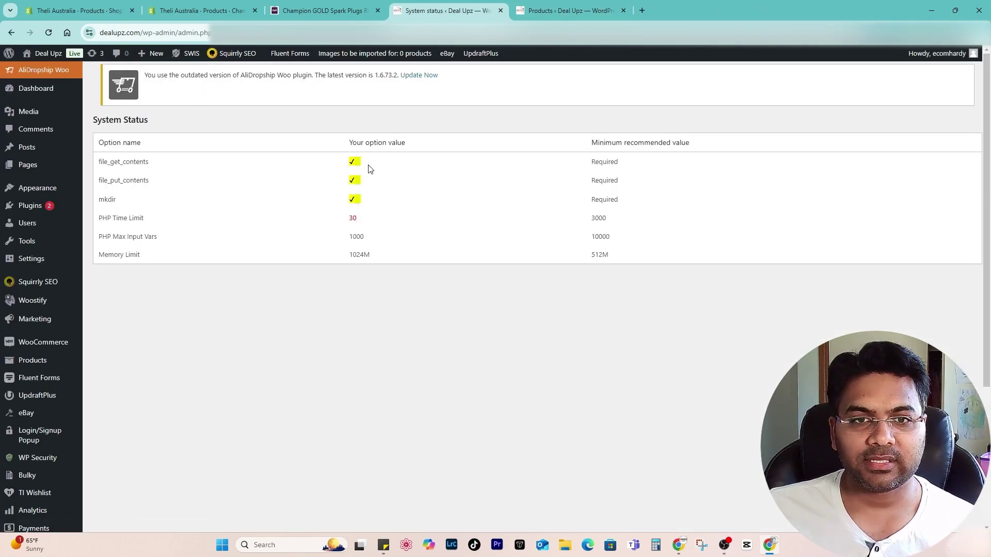
{"action": "left_click_drag", "start_coordinate": [370, 169], "coordinate": [365, 272]}
{"action": "left_click", "coordinate": [324, 265]}
{"action": "left_click_drag", "start_coordinate": [99, 225], "coordinate": [155, 223]}
{"action": "left_click", "coordinate": [166, 226]}
{"action": "left_click_drag", "start_coordinate": [357, 218], "coordinate": [339, 223]}
{"action": "left_click", "coordinate": [367, 203]}
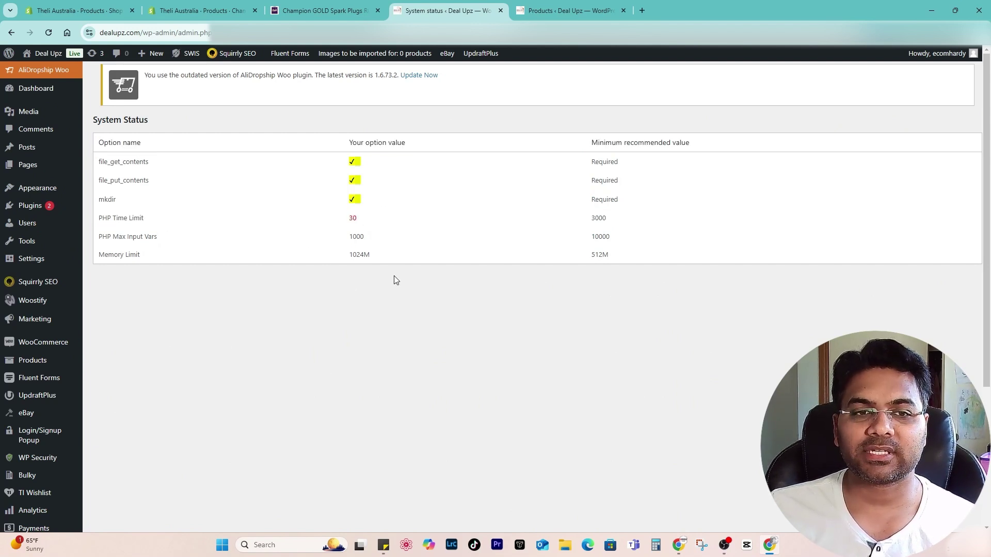
{"action": "double_click", "coordinate": [354, 218]}
{"action": "left_click", "coordinate": [356, 221]}
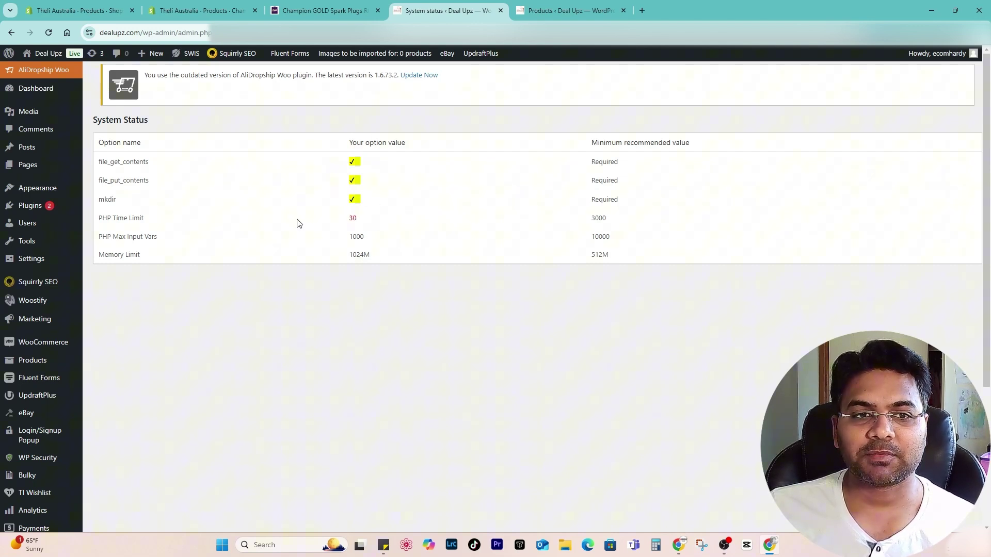
{"action": "left_click_drag", "start_coordinate": [365, 221], "coordinate": [327, 219]}
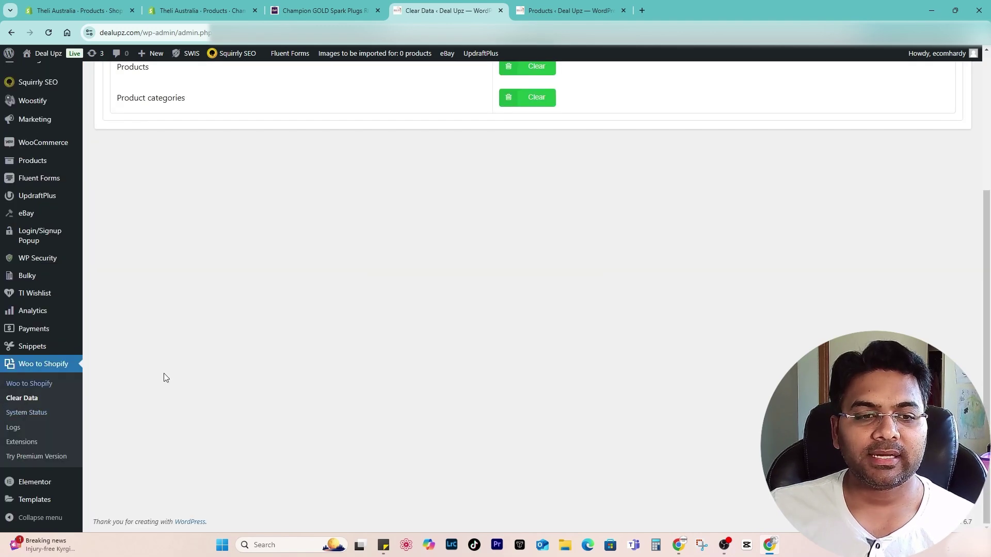
{"action": "scroll", "coordinate": [316, 356], "scroll_direction": "up", "scroll_amount": 4}
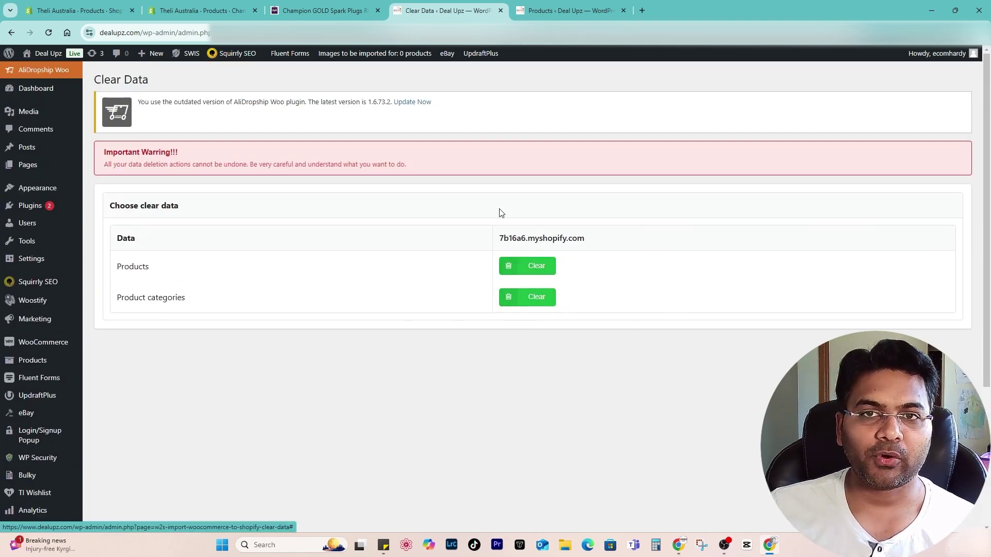
{"action": "scroll", "coordinate": [290, 396], "scroll_direction": "down", "scroll_amount": 4}
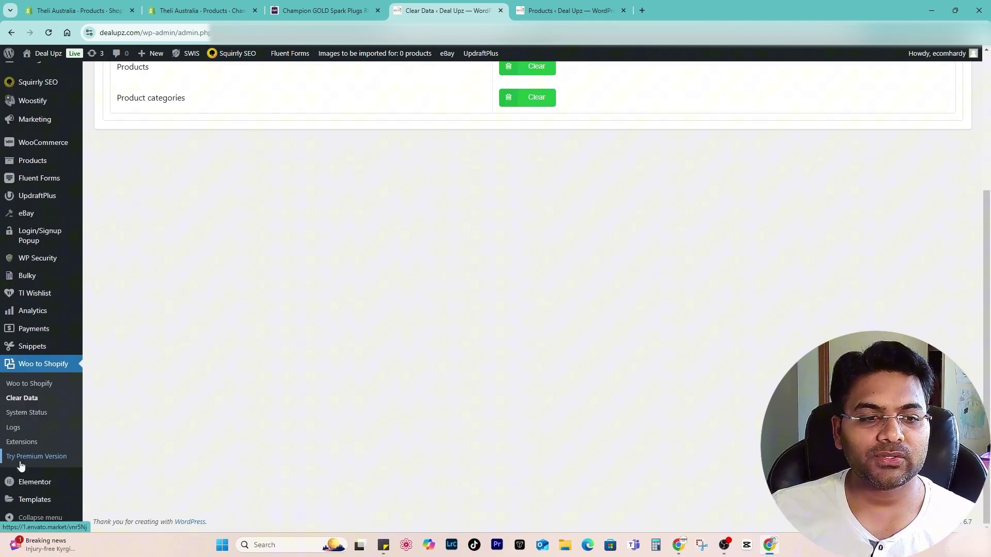
- Open the W2S premium CodeCanyon page via Try Premium Version and scroll through the listing
{"action": "left_click", "coordinate": [41, 458]}
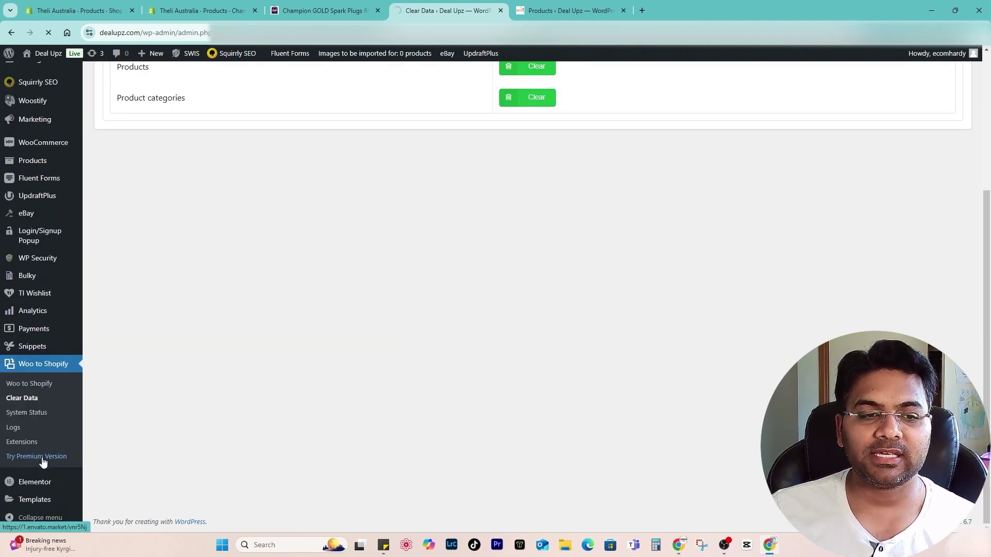
{"action": "scroll", "coordinate": [628, 318], "scroll_direction": "down", "scroll_amount": 6}
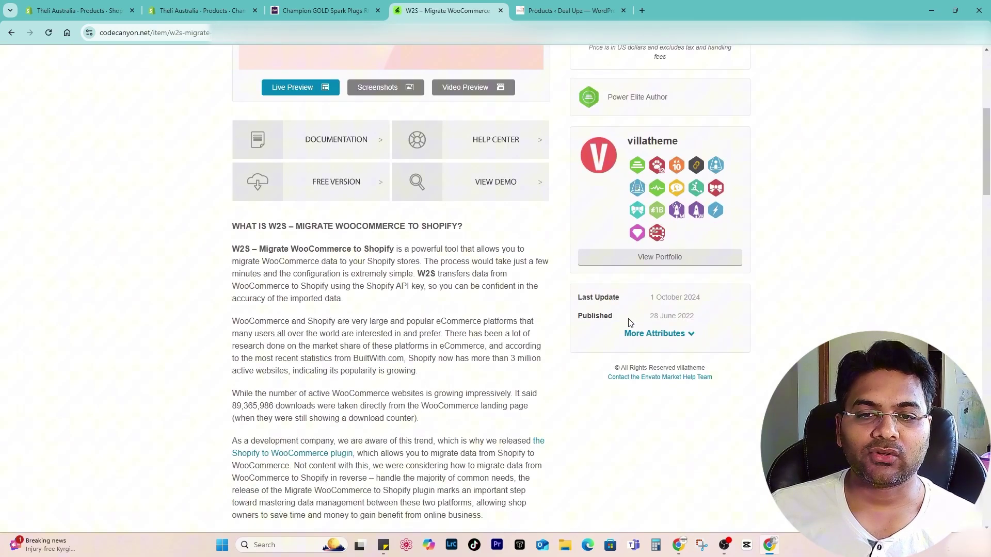
{"action": "scroll", "coordinate": [628, 322], "scroll_direction": "down", "scroll_amount": 3}
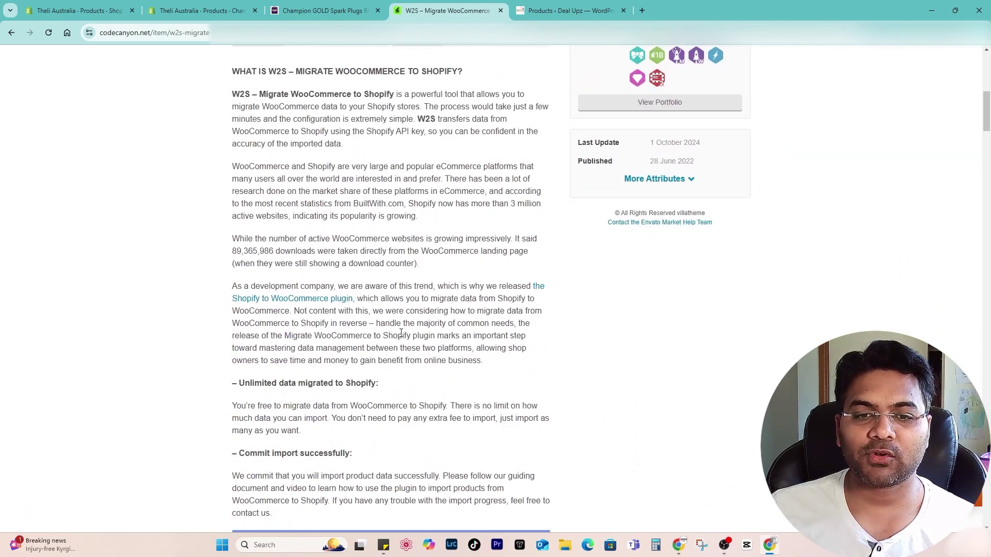
{"action": "scroll", "coordinate": [401, 333], "scroll_direction": "down", "scroll_amount": 10}
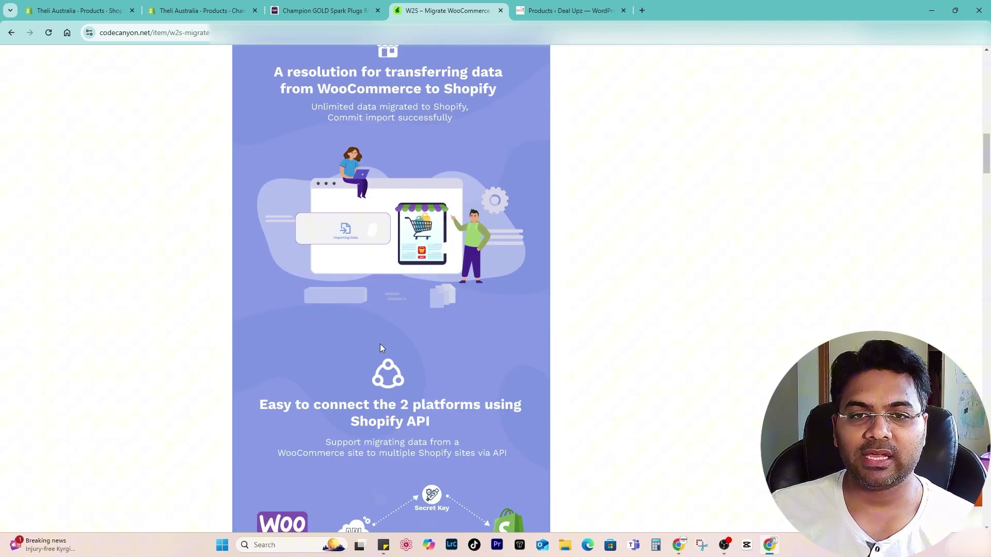
{"action": "scroll", "coordinate": [379, 343], "scroll_direction": "up", "scroll_amount": 10}
{"action": "scroll", "coordinate": [382, 348], "scroll_direction": "up", "scroll_amount": 1}
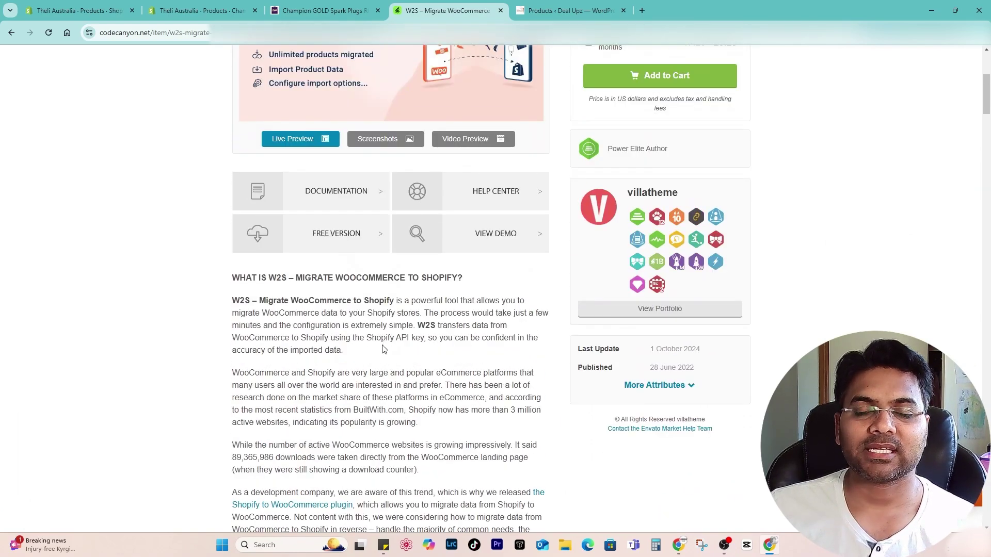
{"action": "scroll", "coordinate": [384, 349], "scroll_direction": "up", "scroll_amount": 4}
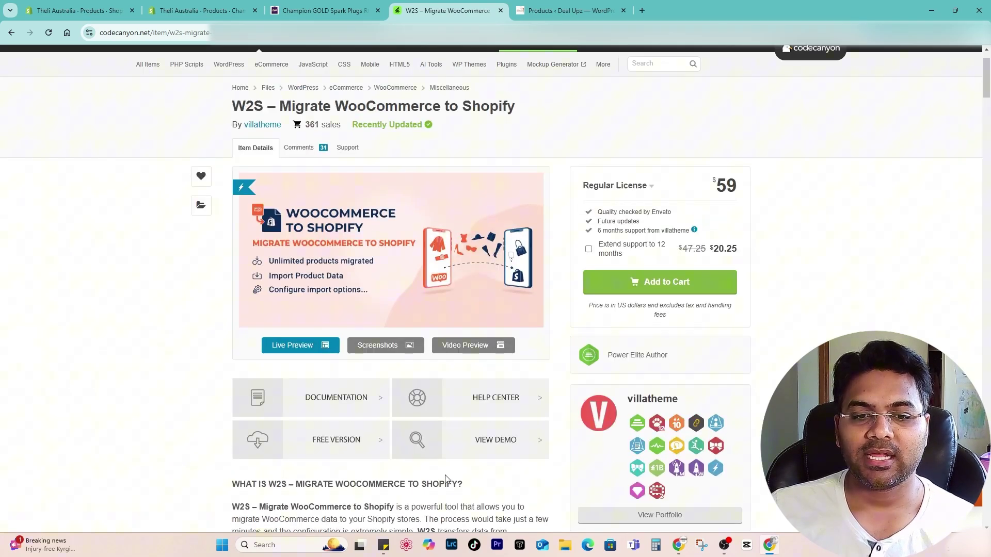
{"action": "scroll", "coordinate": [447, 484], "scroll_direction": "down", "scroll_amount": 2}
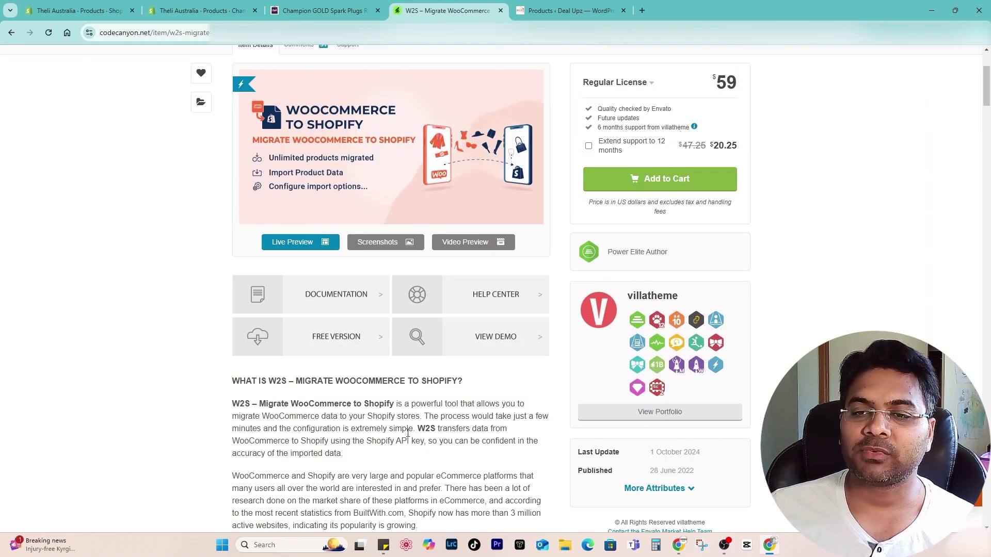
{"action": "scroll", "coordinate": [407, 413], "scroll_direction": "up", "scroll_amount": 2}
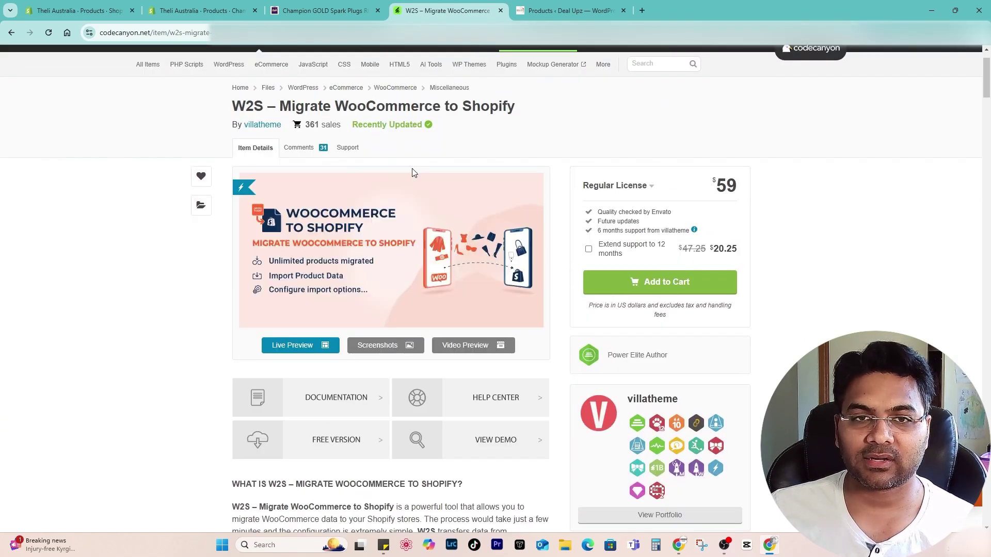
{"action": "scroll", "coordinate": [719, 316], "scroll_direction": "down", "scroll_amount": 5}
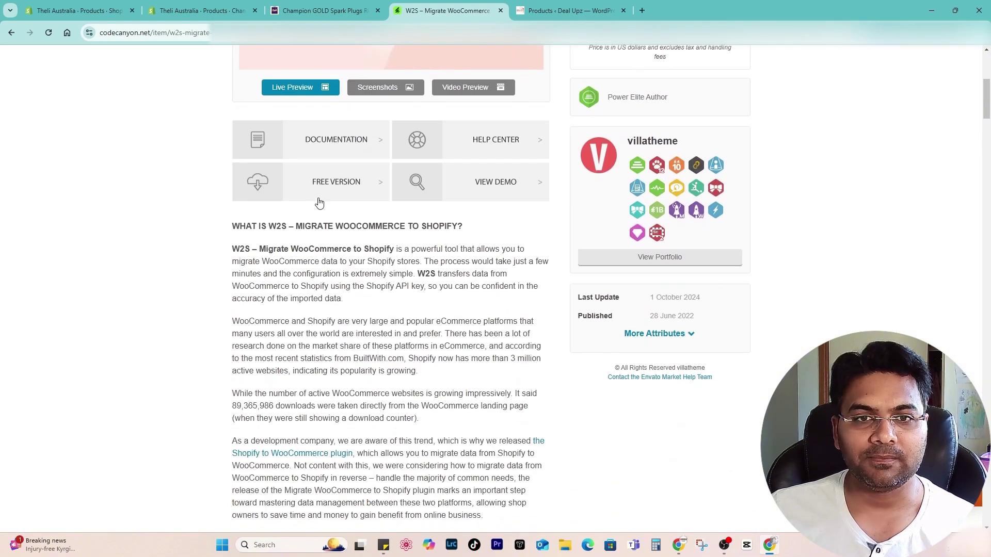
{"action": "scroll", "coordinate": [228, 179], "scroll_direction": "down", "scroll_amount": 7}
- Point out the unlimited data migration and no extra import fees notes
{"action": "left_click_drag", "start_coordinate": [241, 176], "coordinate": [397, 181]}
{"action": "left_click", "coordinate": [392, 187]}
{"action": "left_click_drag", "start_coordinate": [234, 201], "coordinate": [349, 202]}
{"action": "left_click", "coordinate": [439, 197]}
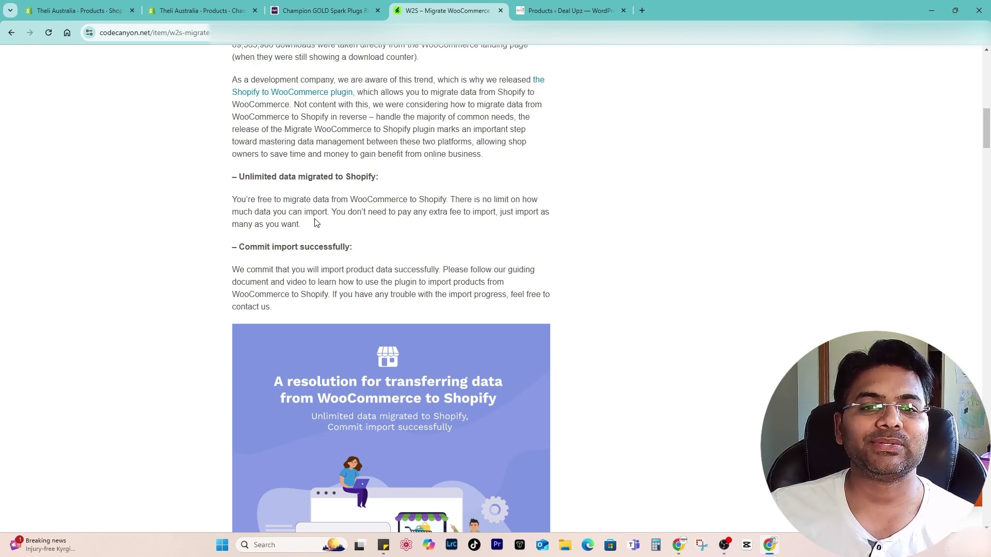
{"action": "left_click_drag", "start_coordinate": [331, 212], "coordinate": [406, 212]}
{"action": "left_click", "coordinate": [450, 212]}
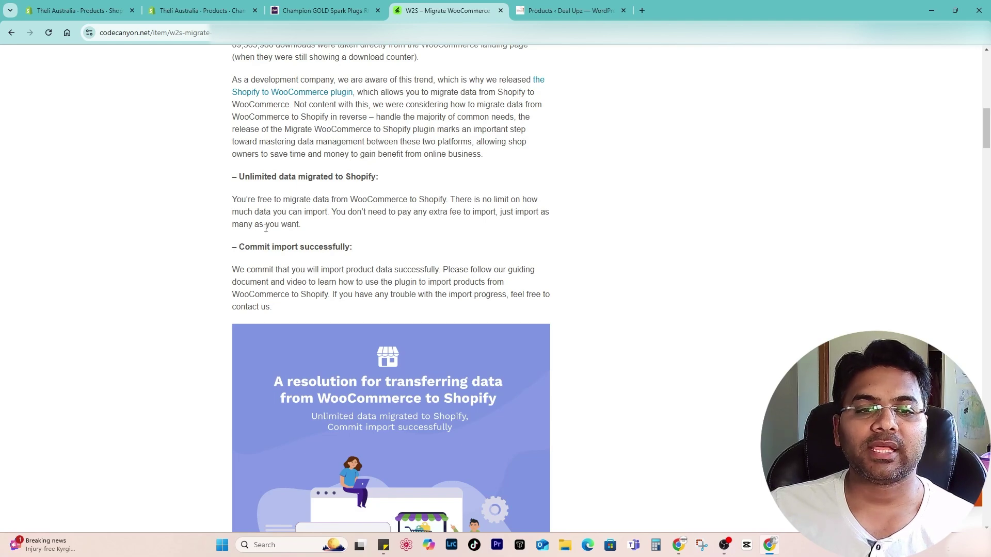
{"action": "scroll", "coordinate": [311, 234], "scroll_direction": "up", "scroll_amount": 8}
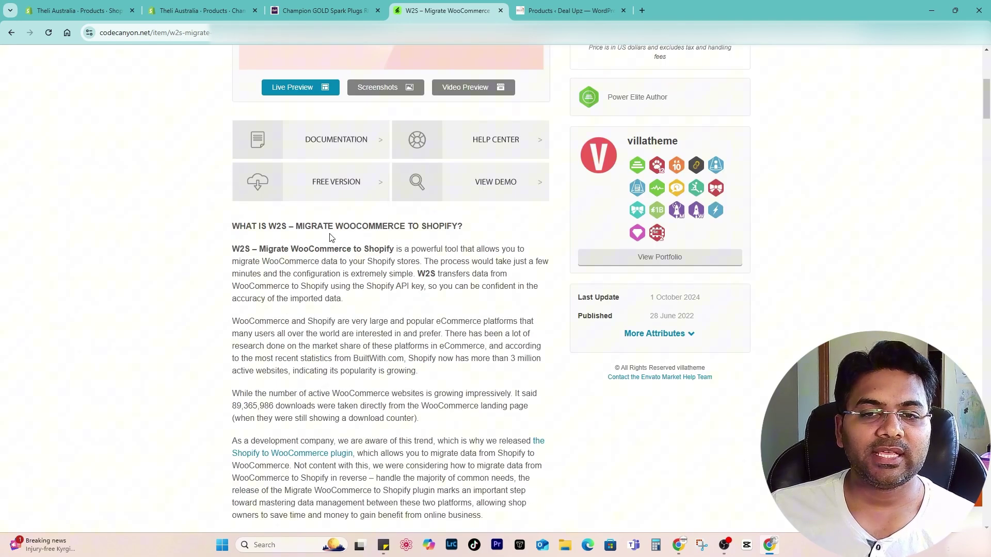
{"action": "scroll", "coordinate": [526, 305], "scroll_direction": "up", "scroll_amount": 2}
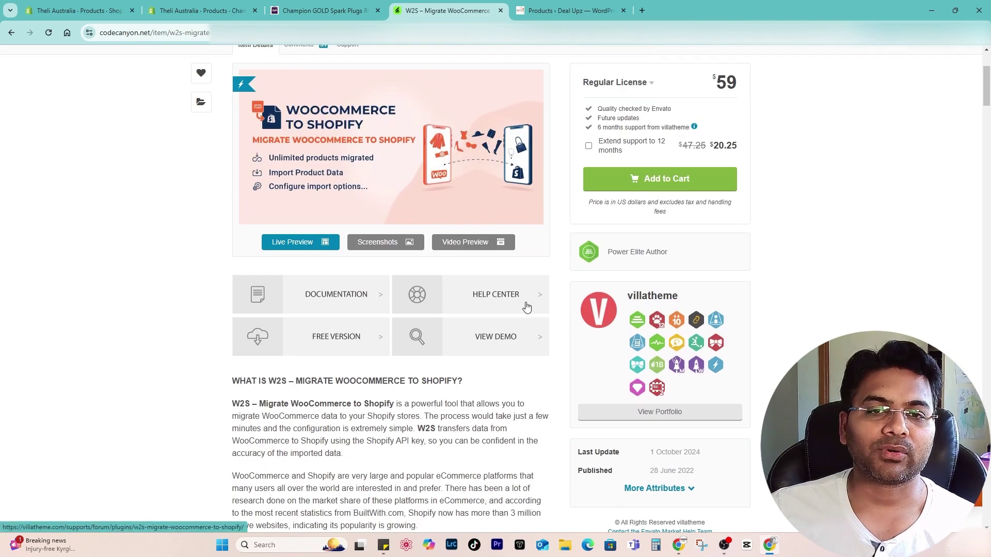
{"action": "scroll", "coordinate": [526, 305], "scroll_direction": "down", "scroll_amount": 3}
- Load the Shopify referral address ecomhardy.com/shopify in a new tab
{"action": "scroll", "coordinate": [533, 281], "scroll_direction": "up", "scroll_amount": 6}
{"action": "left_click", "coordinate": [641, 12]}
{"action": "type", "text": "ecom"}
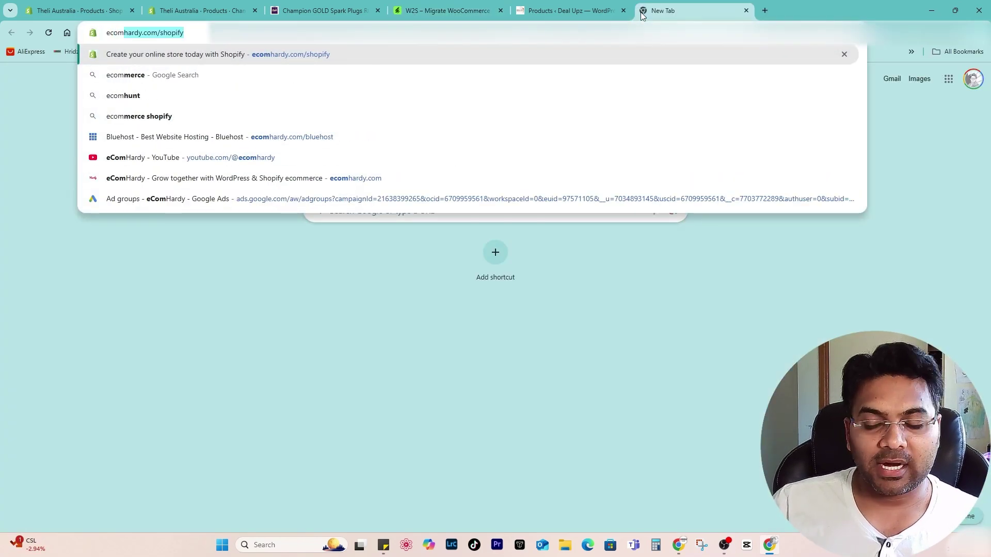
{"action": "key", "text": "Return"}
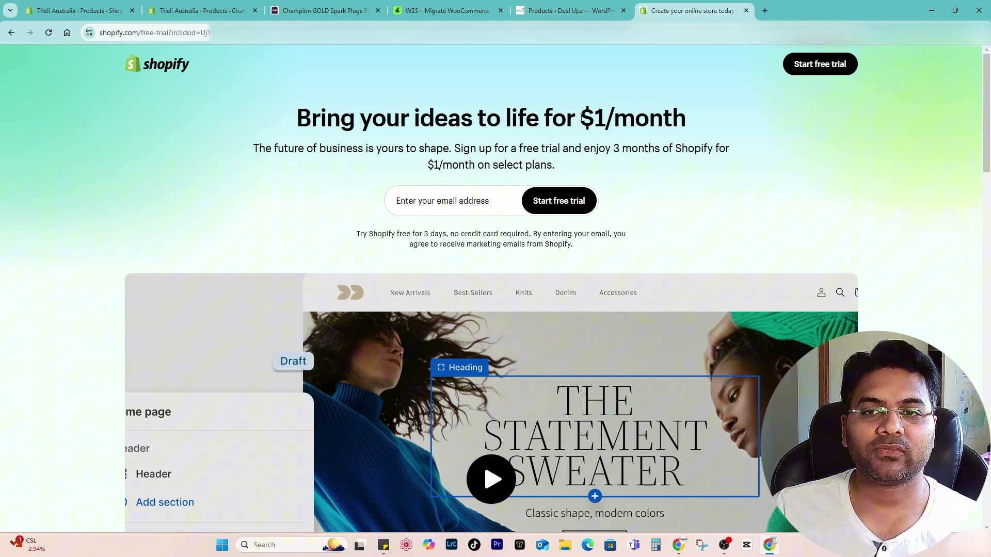
- Point out the 3 months at $1/month trial offer on the sign-up page
{"action": "left_click_drag", "start_coordinate": [582, 118], "coordinate": [707, 161]}
{"action": "left_click", "coordinate": [632, 149]}
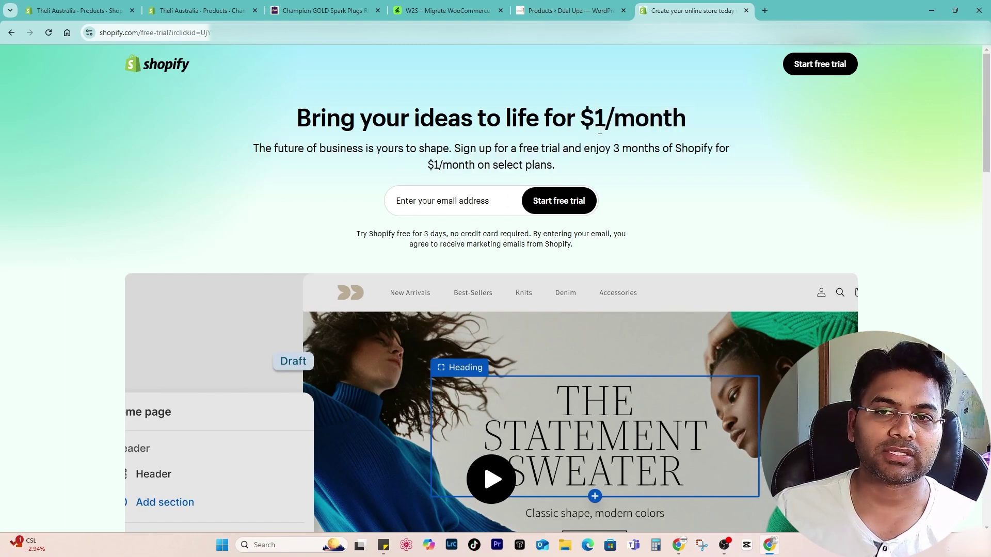
{"action": "left_click_drag", "start_coordinate": [600, 129], "coordinate": [694, 129]}
{"action": "left_click_drag", "start_coordinate": [614, 149], "coordinate": [660, 150]}
{"action": "left_click", "coordinate": [651, 165]}
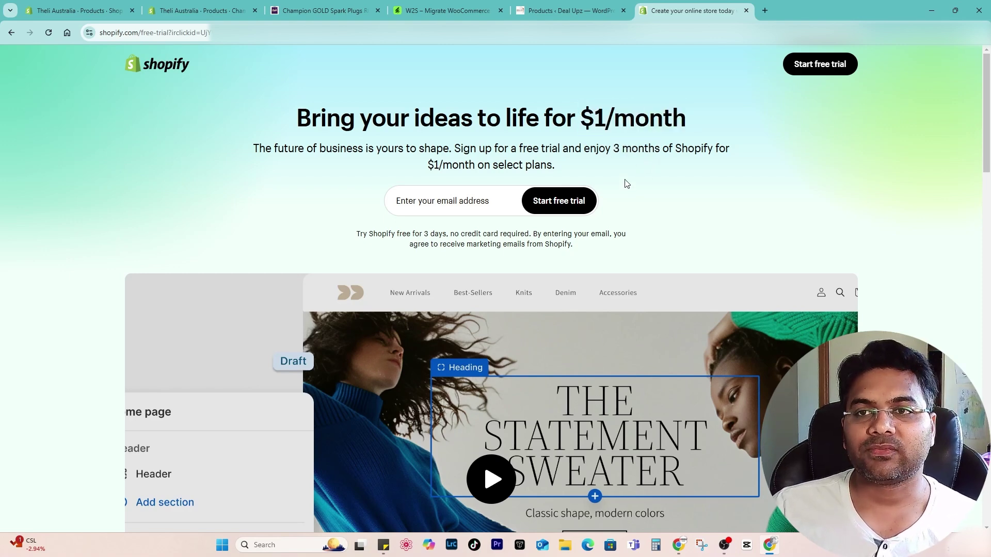
- Close the Shopify free-trial tab and check Champion GOLD Spark Plugs RC10YXN4 on the storefront and in Shopify admin. Then return to the 18-item WooCommerce Products list
{"action": "left_click", "coordinate": [746, 10]}
{"action": "left_click", "coordinate": [316, 10]}
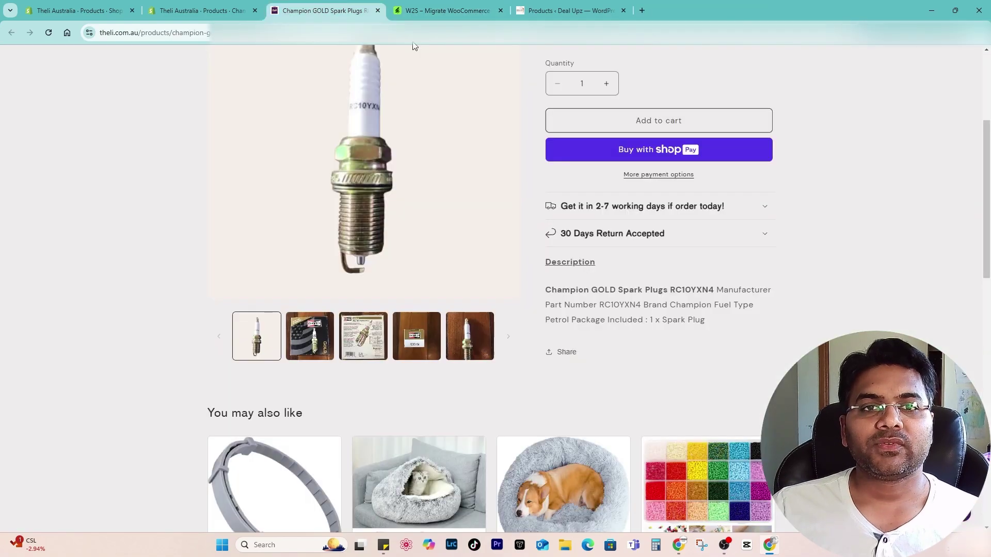
{"action": "left_click", "coordinate": [177, 10]}
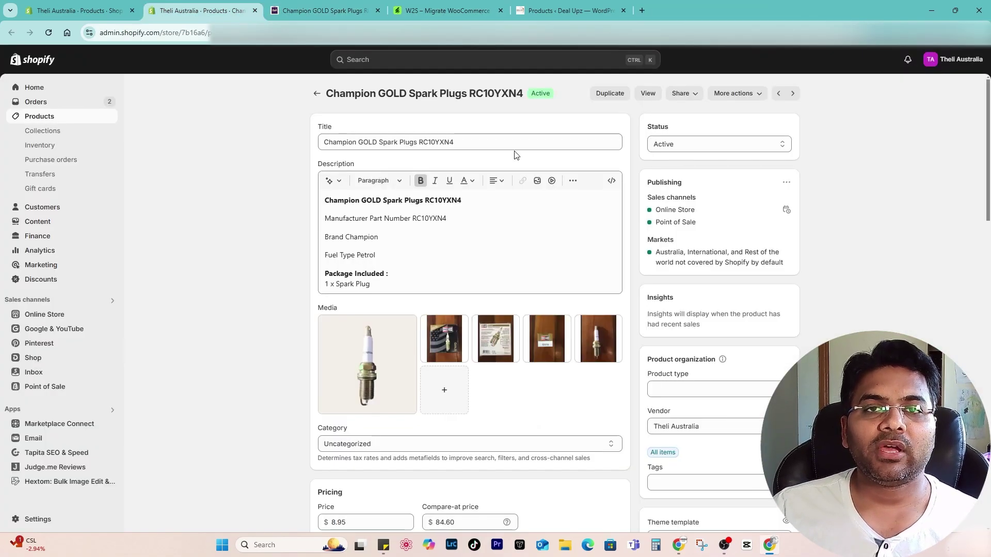
{"action": "left_click", "coordinate": [574, 11]}
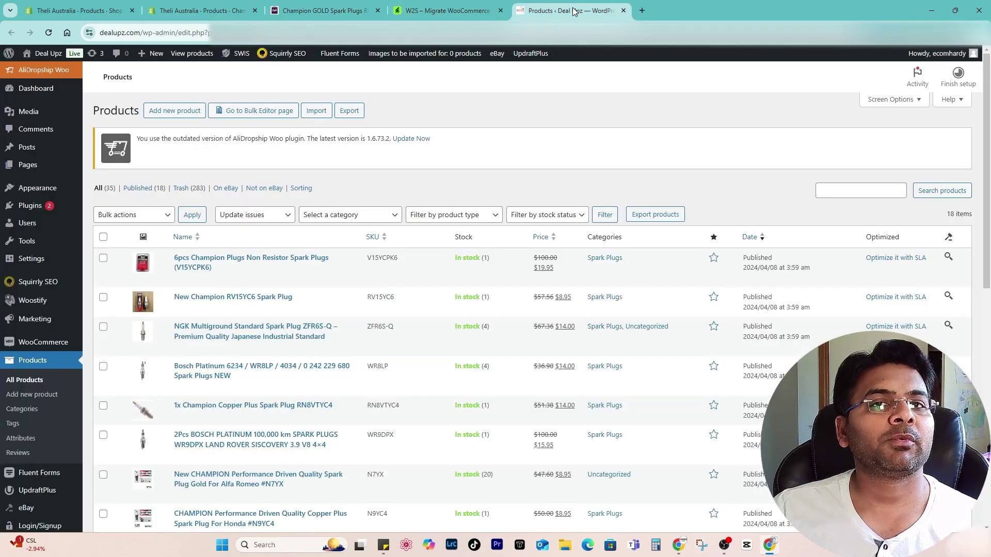